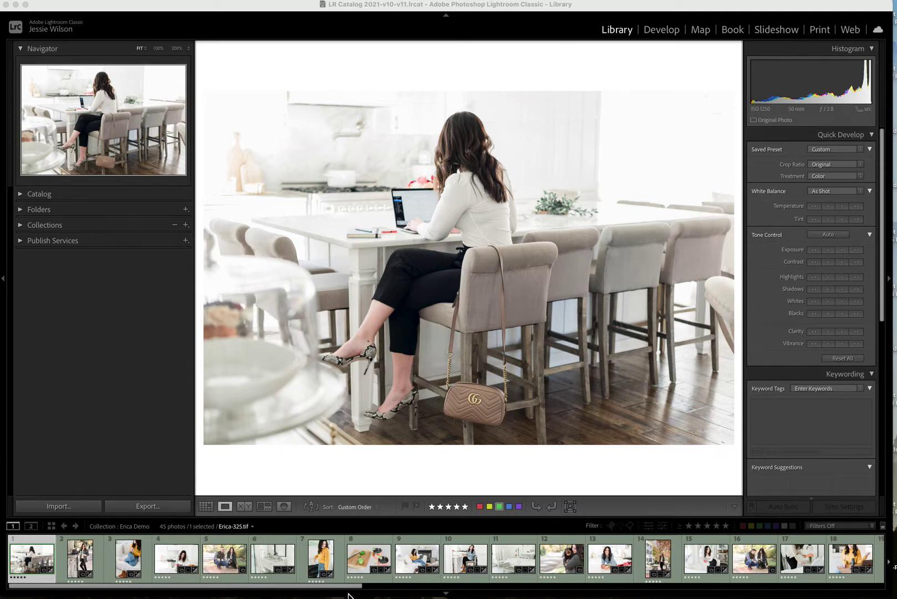
- Move the yellow-sweater photo earlier in the filmstrip, then apply the Instagram print template
drag(352, 586, 332, 585)
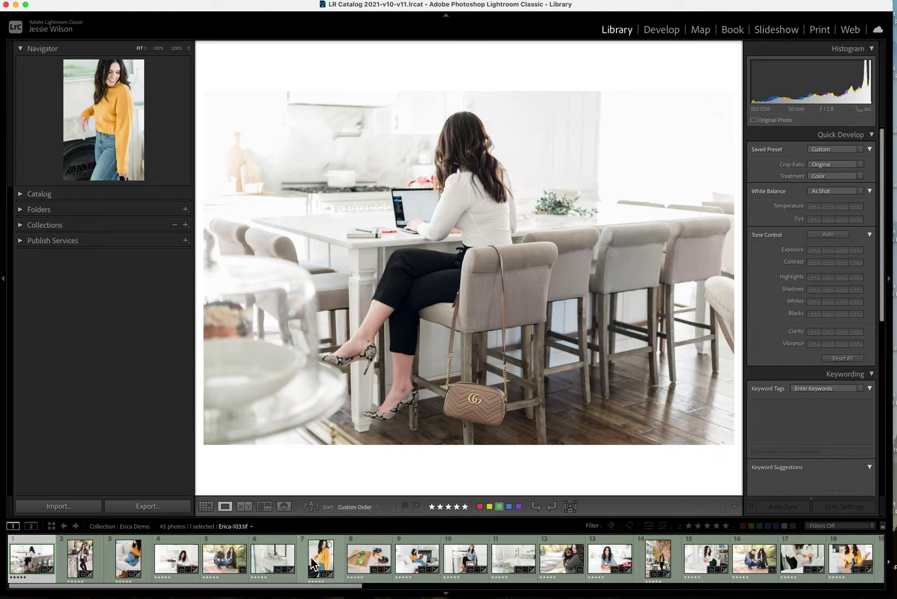
mouse_move(323, 566)
mouse_down()
mouse_move(256, 558)
mouse_move(332, 557)
mouse_up()
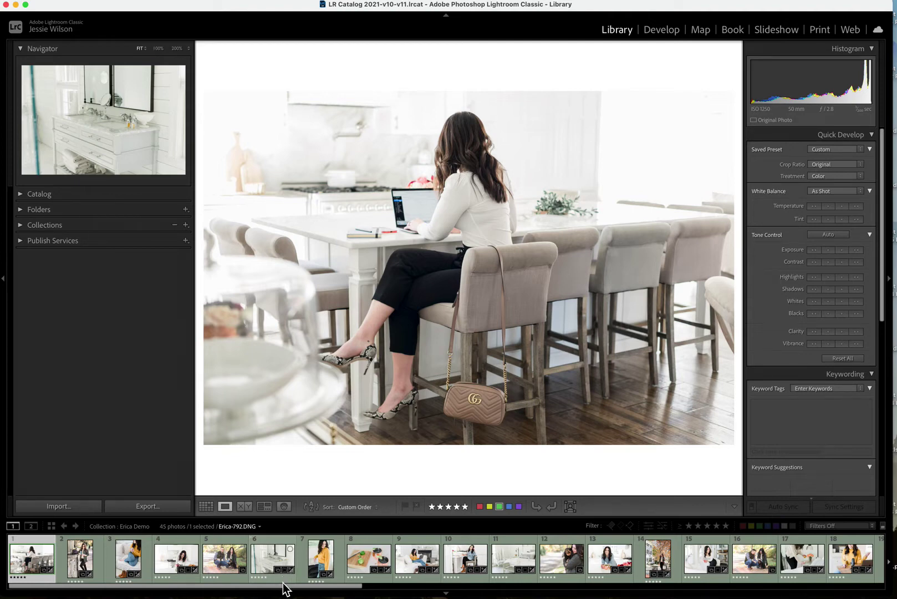
click(819, 30)
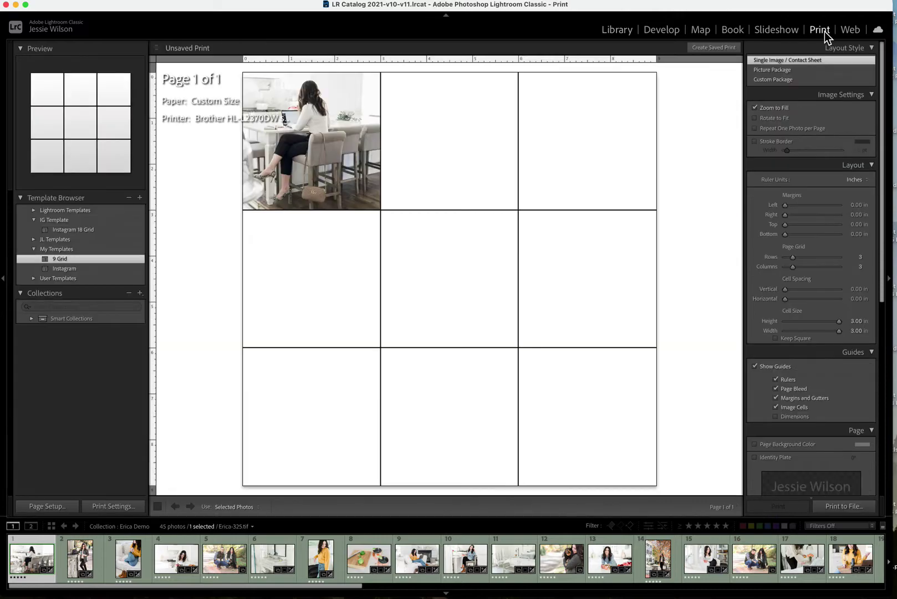
click(101, 271)
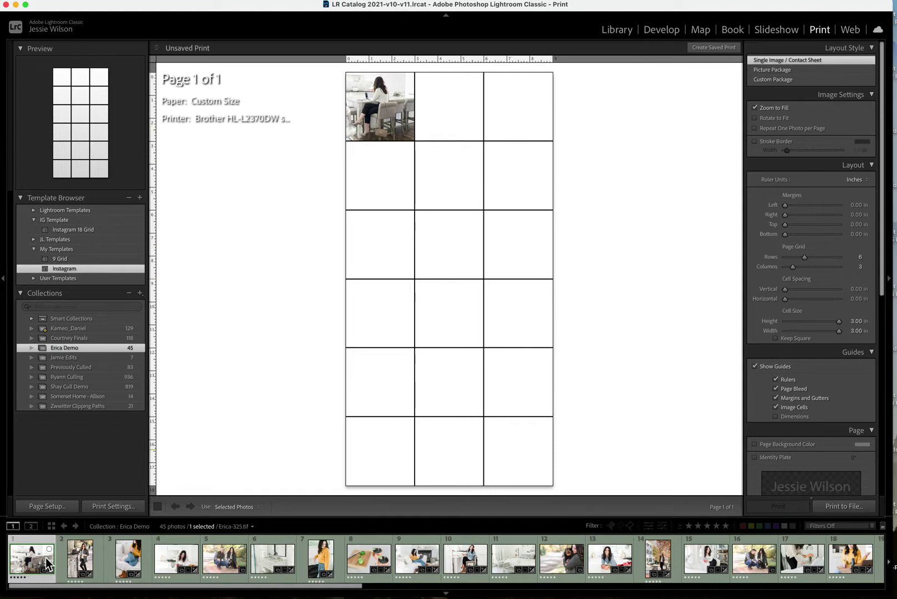
- Preview the couple-with-dog, woman-on-sofa and other photos in the cells, then keep only the yellow-sweater photo
click(167, 561)
click(232, 557)
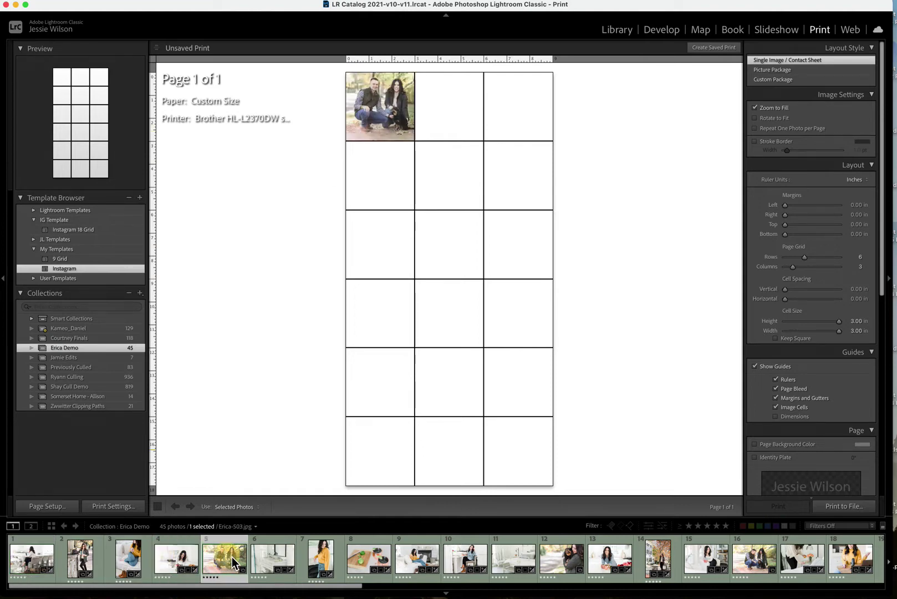
click(405, 561)
super+click(478, 560)
super+click(520, 558)
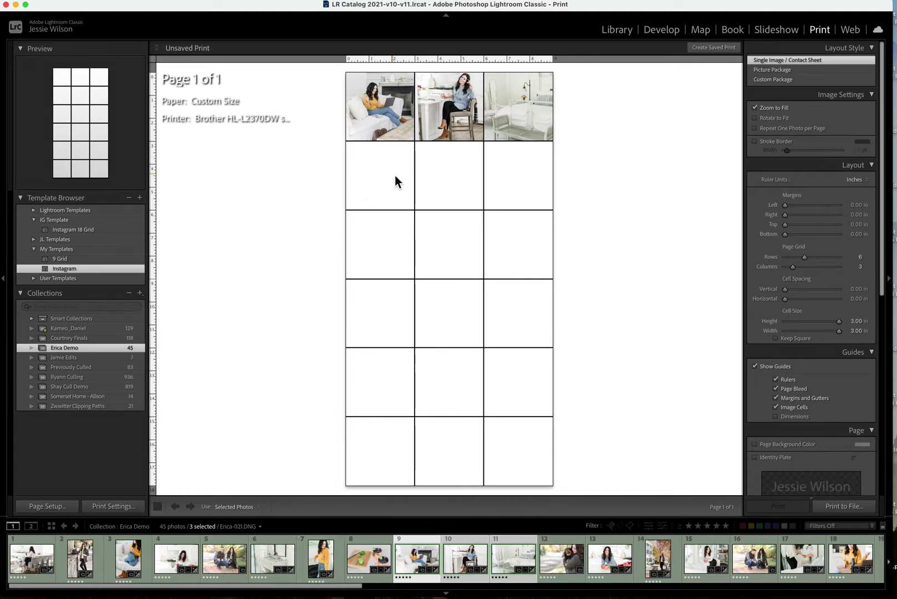
super+click(332, 565)
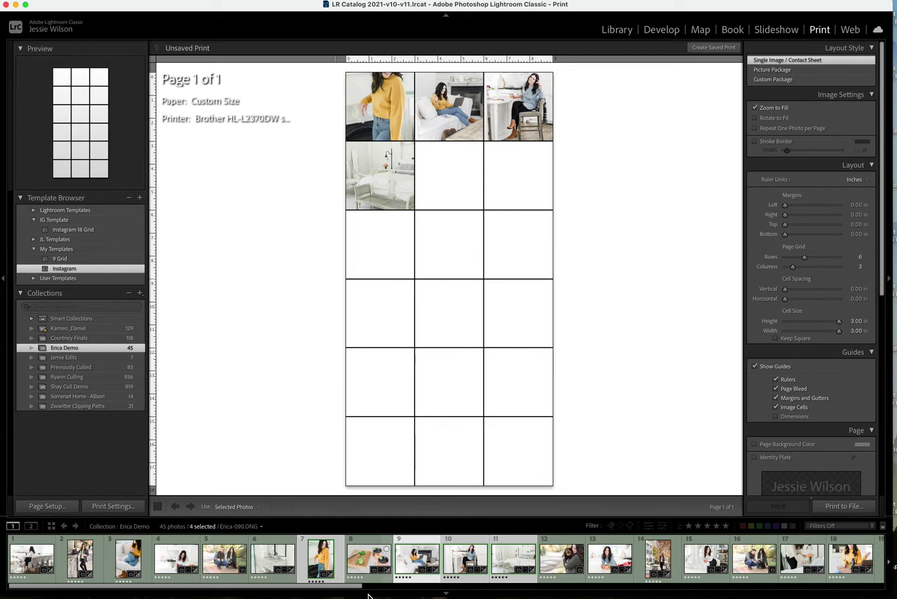
click(341, 575)
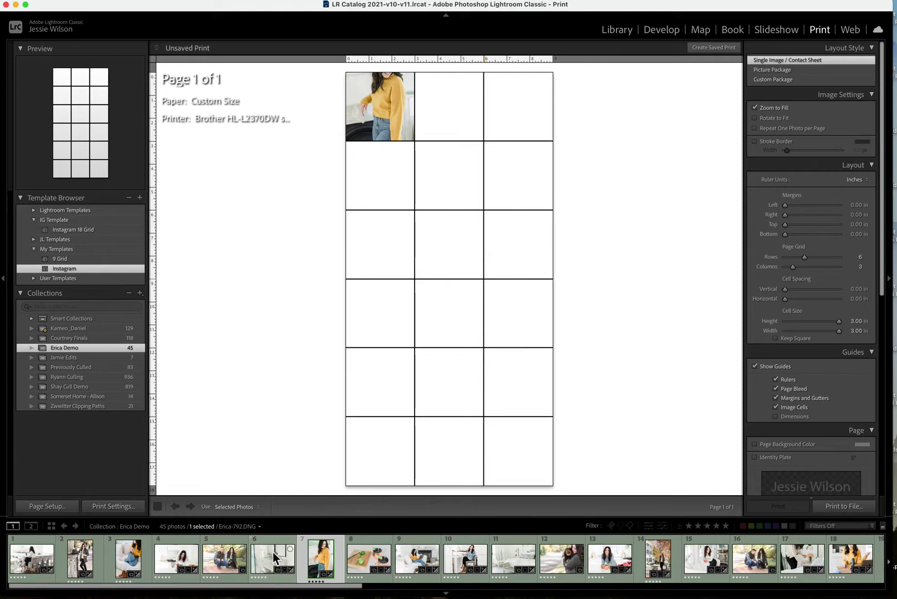
- Preview the lime-and-mug, woman-at-counter, flower-arranging and first three collection photos in the grid
click(359, 558)
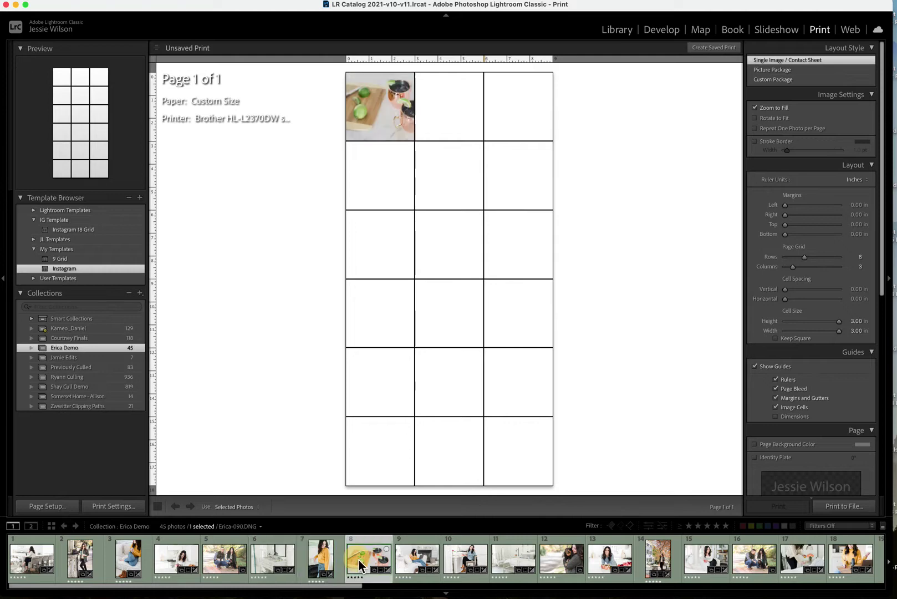
click(604, 562)
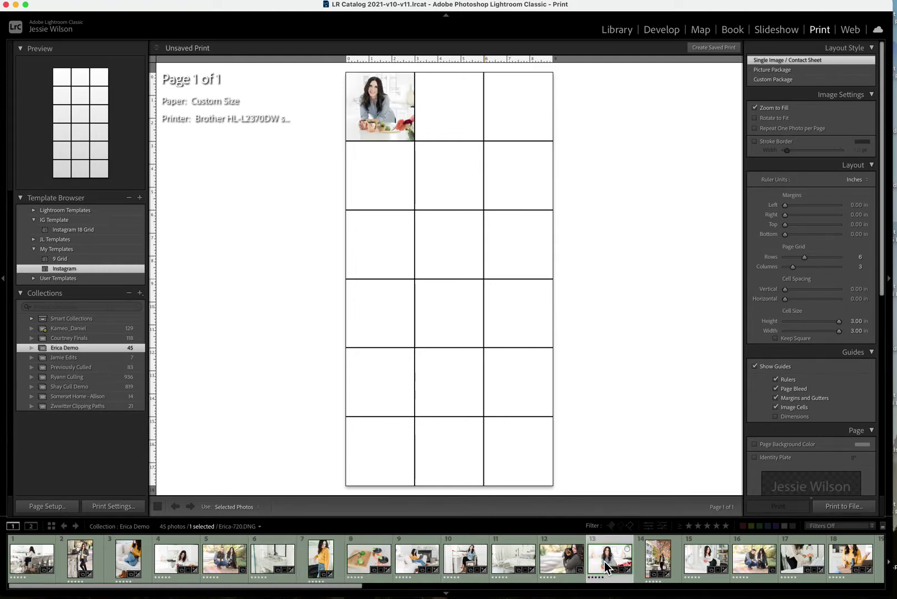
click(793, 560)
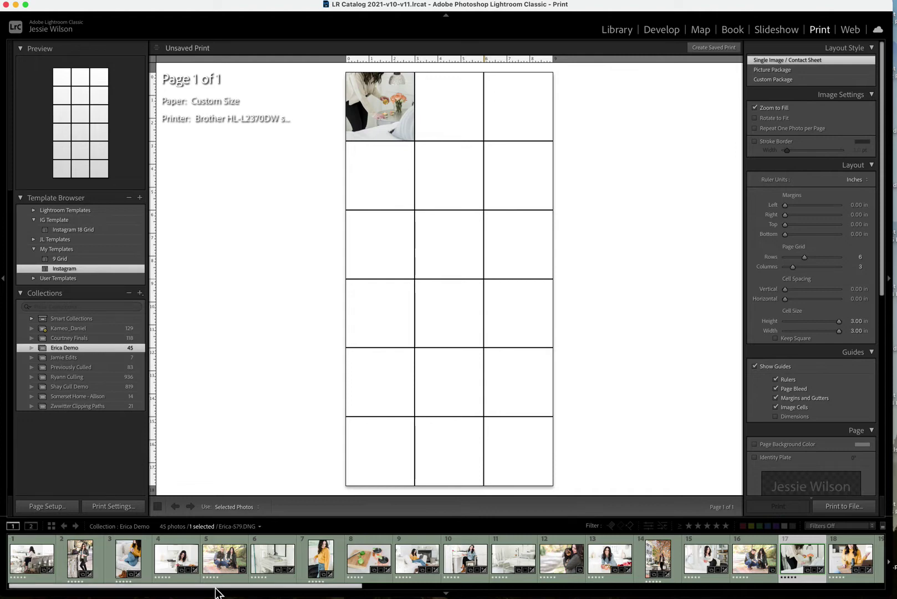
drag(216, 590, 189, 588)
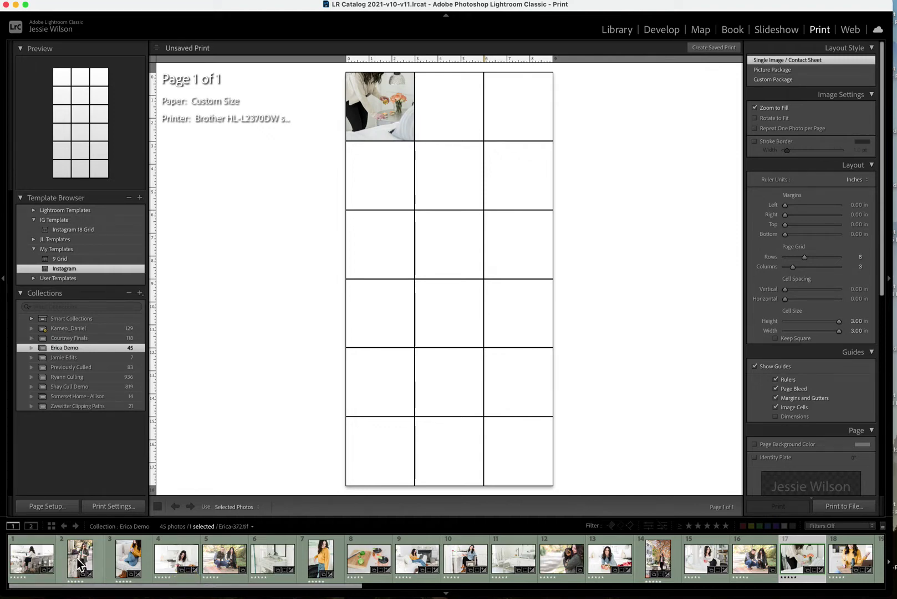
click(44, 565)
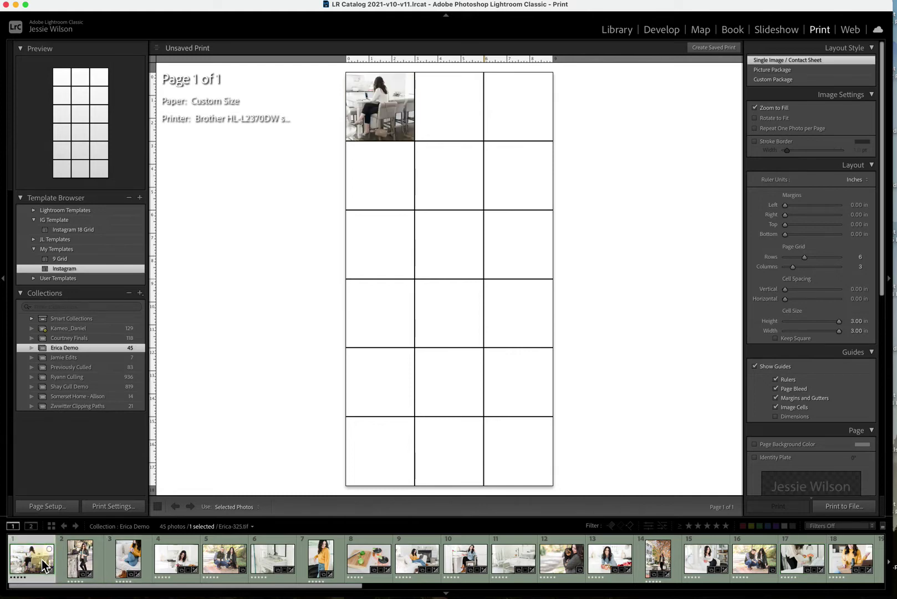
click(78, 564)
click(123, 562)
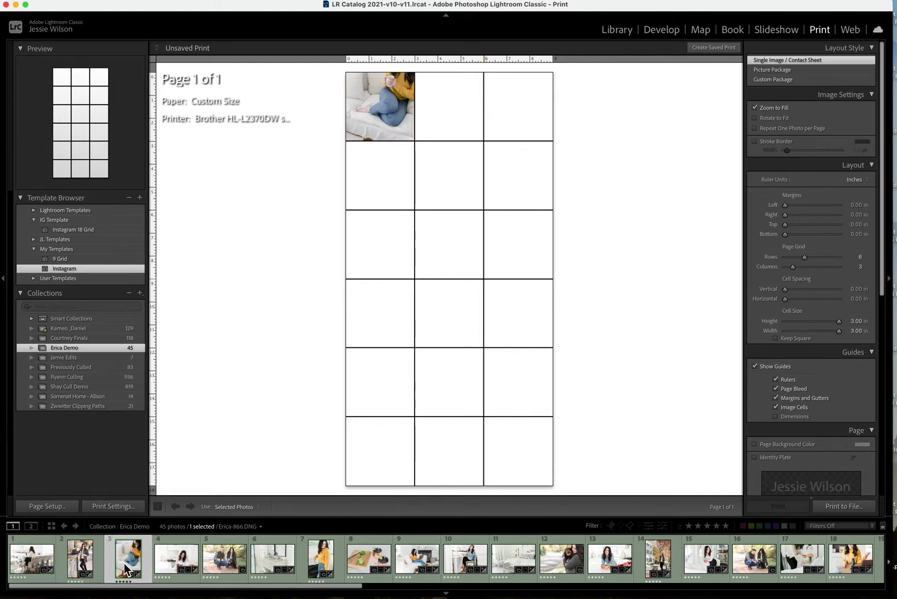
click(47, 564)
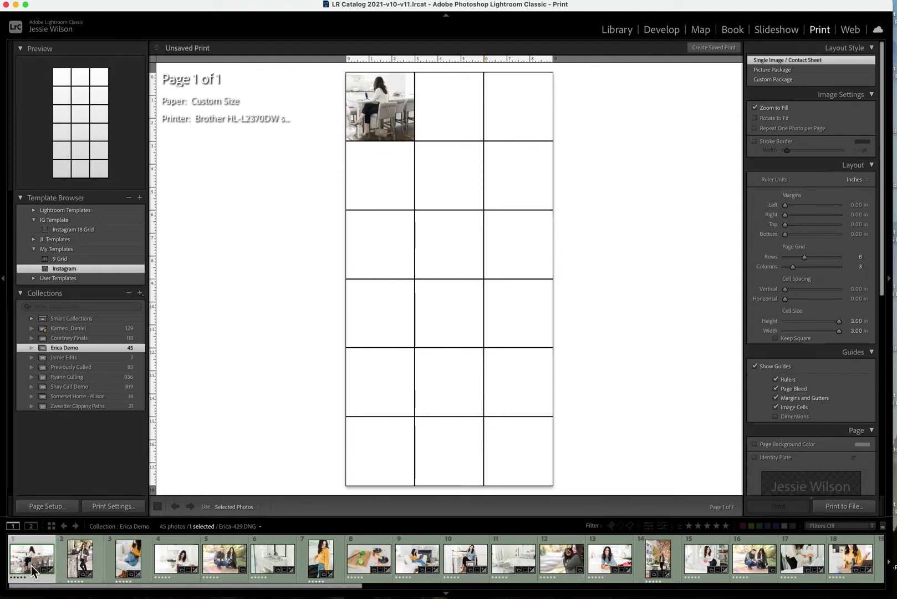
- Move the lime photo to second and woman-at-counter to third, then fill the top row with photos 1–3
drag(321, 559, 58, 562)
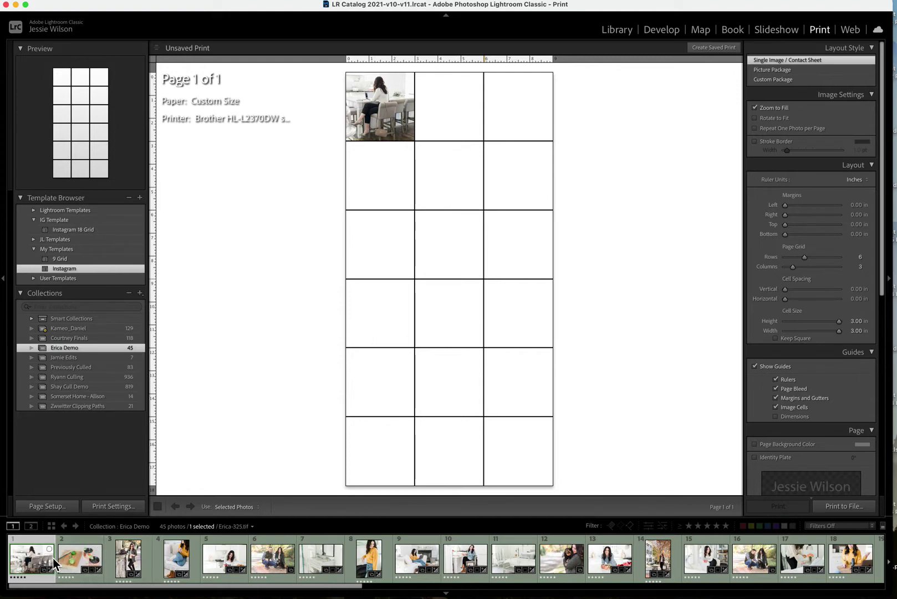
super+click(84, 563)
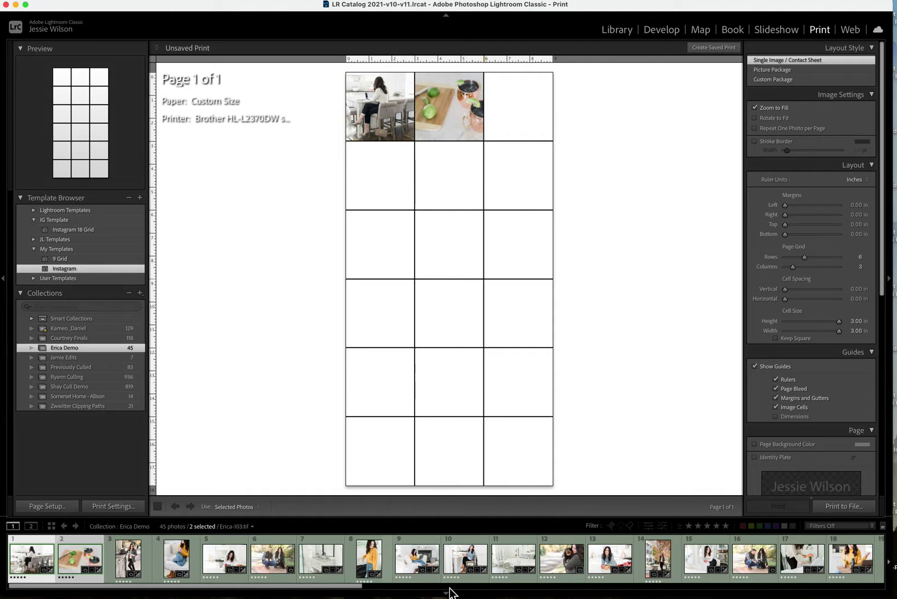
click(605, 564)
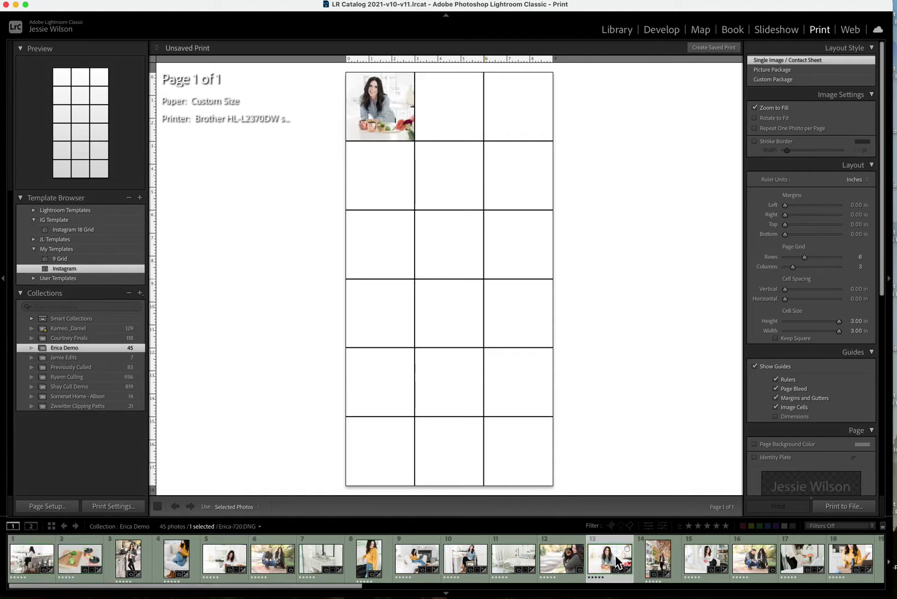
drag(617, 562, 125, 561)
click(44, 565)
super+click(80, 561)
super+click(125, 563)
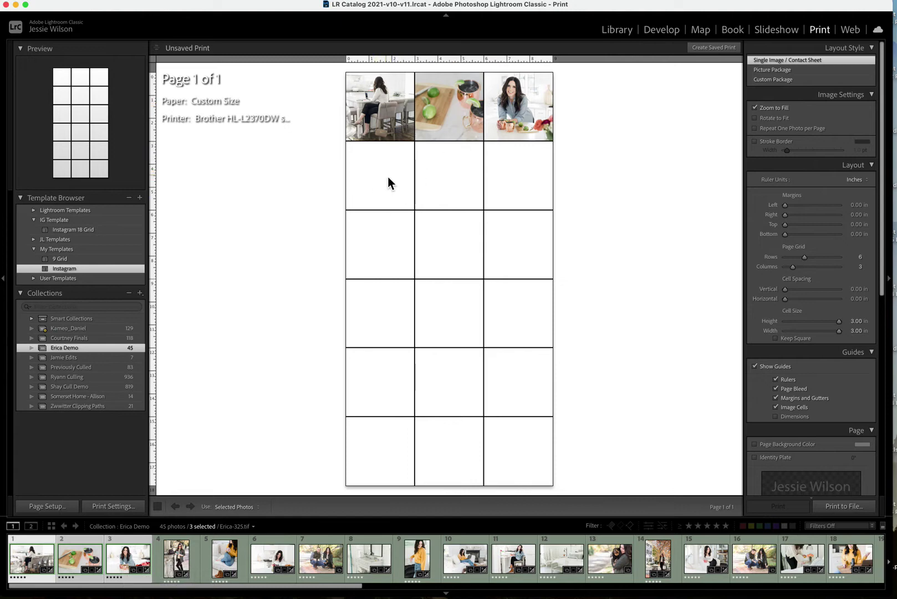
- Move the bathroom photo to fourth and the autumn-street photo to fifth place in the filmstrip
click(366, 569)
drag(371, 548, 170, 545)
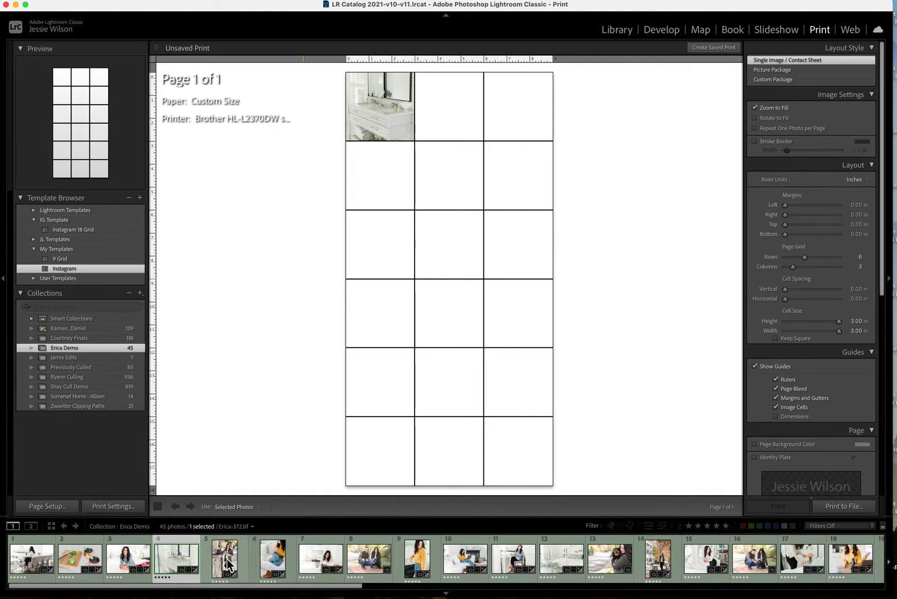
click(670, 562)
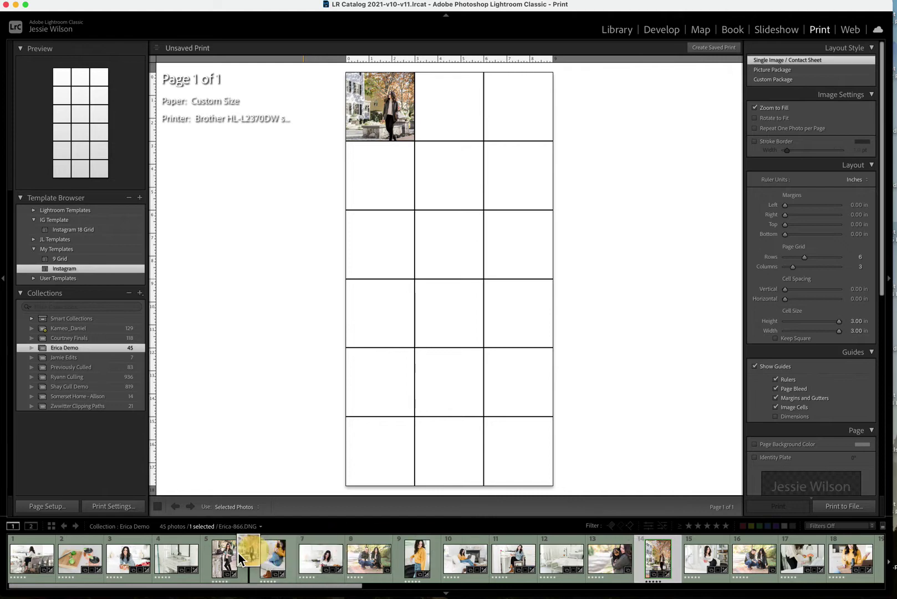
drag(226, 557, 213, 555)
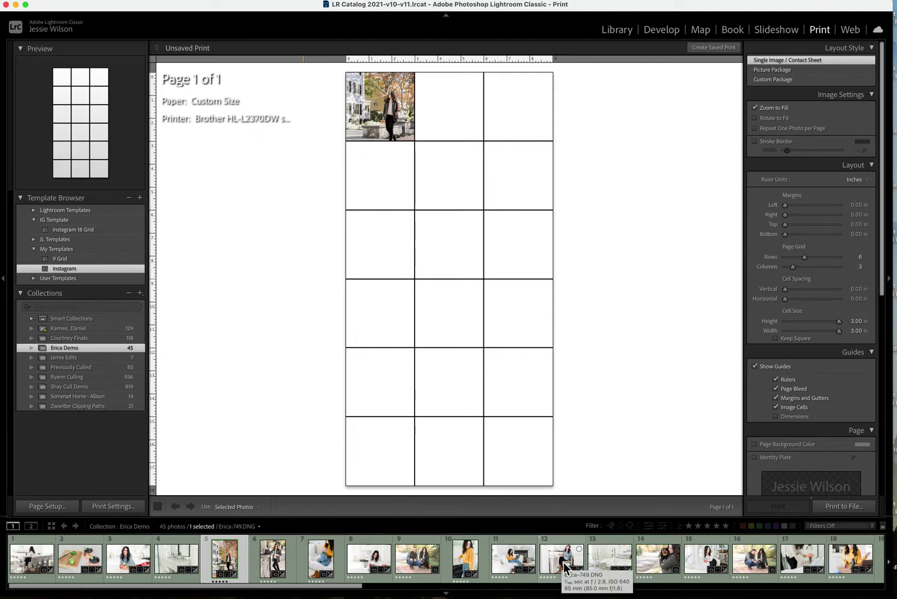
drag(343, 586, 514, 591)
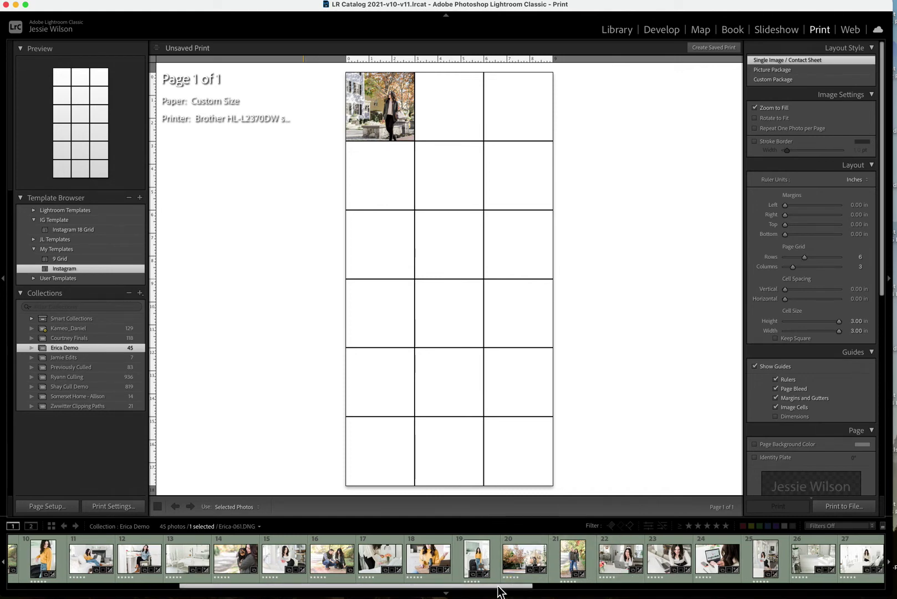
- Move the seated woman-in-white photo into sixth place and fill six cells with photos 1–6
click(284, 561)
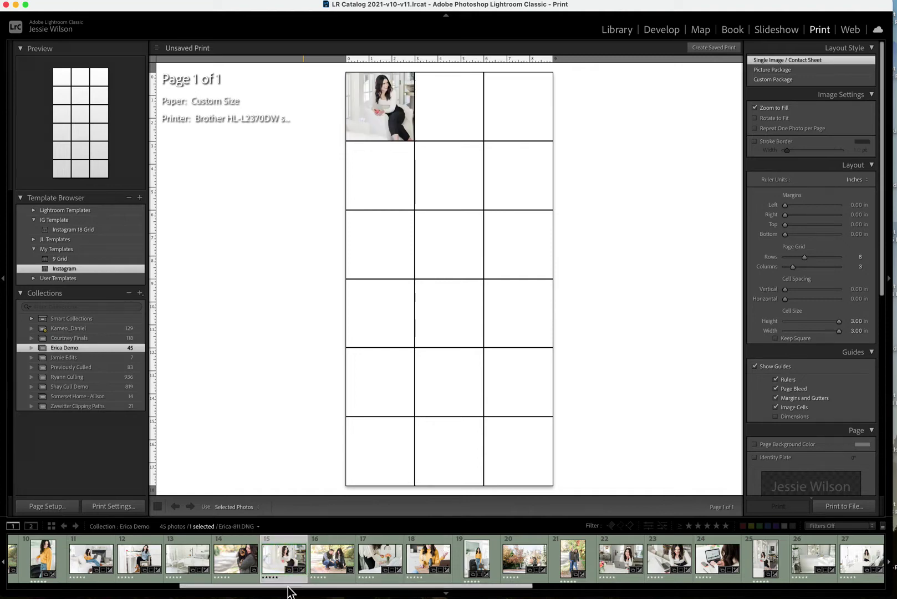
drag(288, 589, 139, 586)
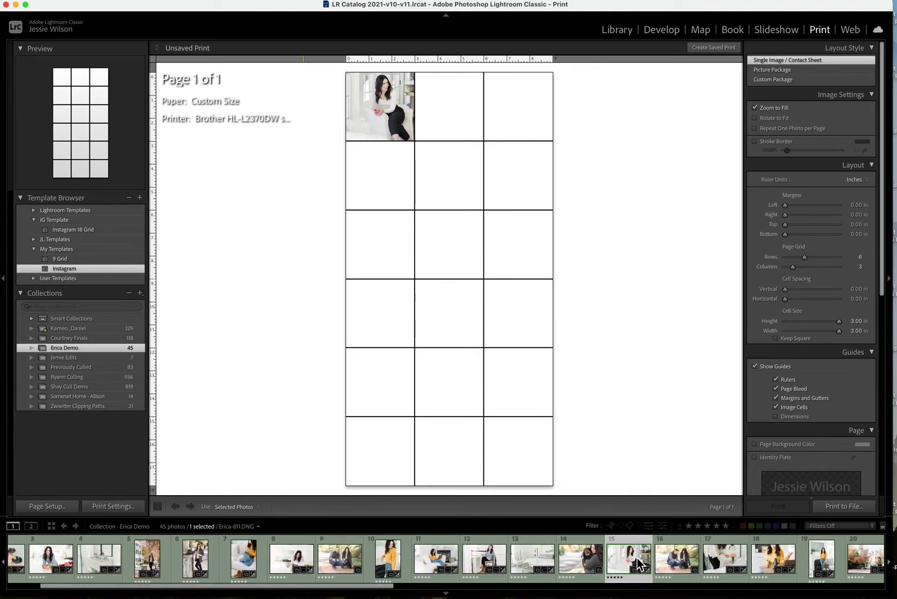
drag(246, 557, 180, 552)
drag(154, 587, 42, 571)
click(32, 551)
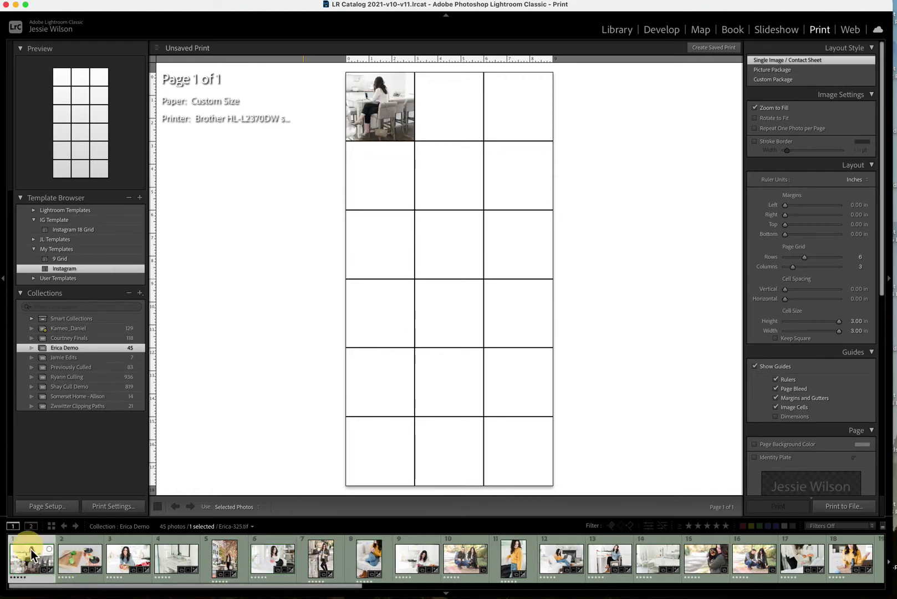
shift+click(268, 557)
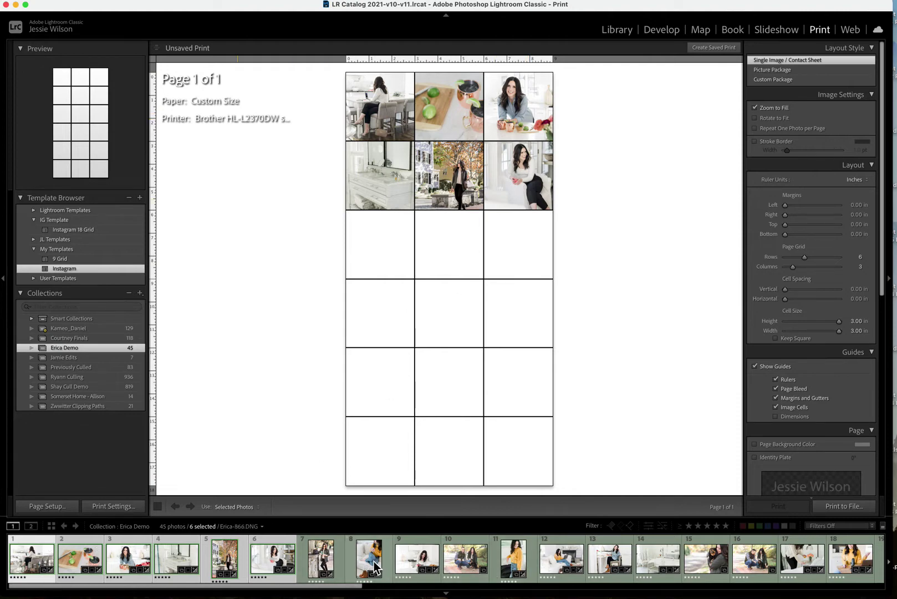
- Move the yellow-top sofa photo first, counter photo to 13 and couple third, then refill six cells
drag(374, 567, 39, 559)
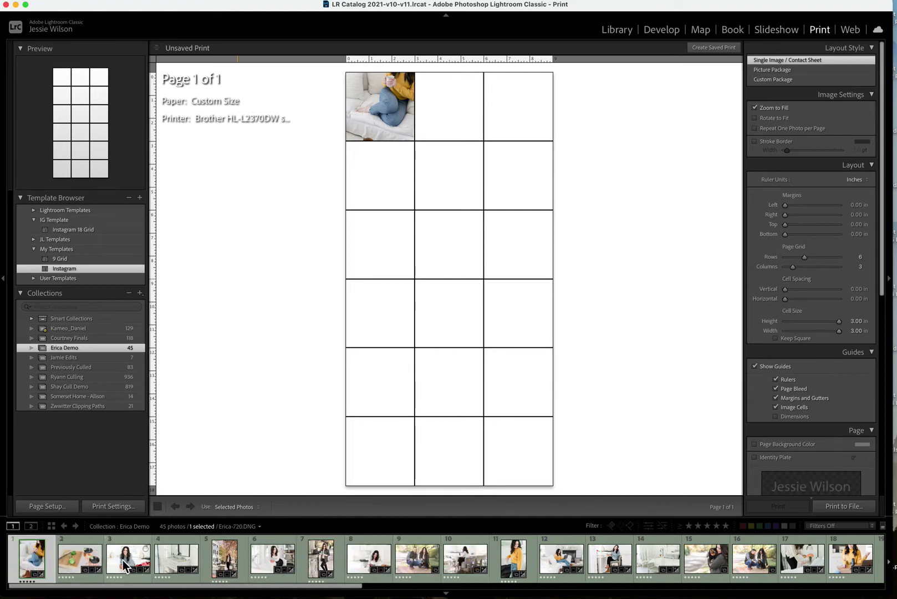
drag(123, 564, 654, 554)
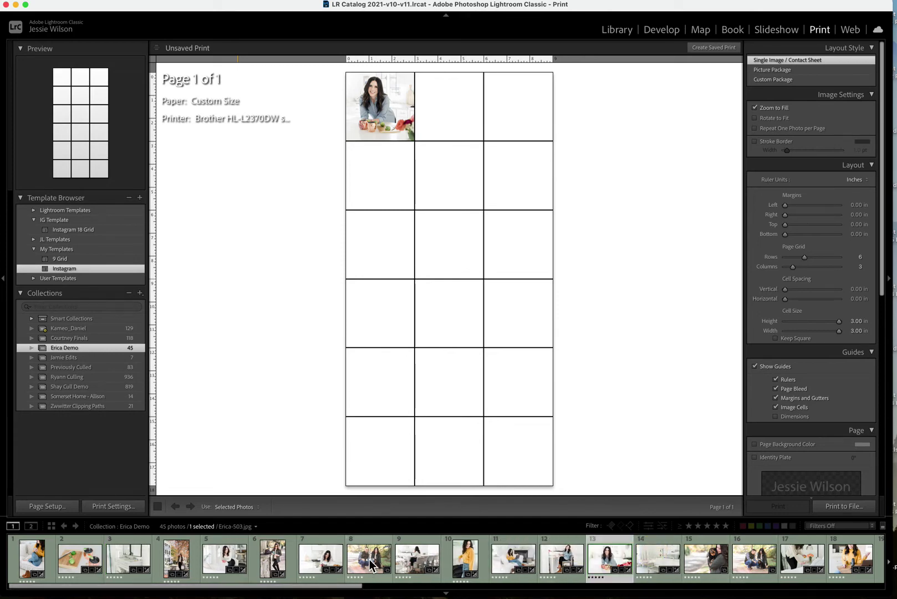
drag(371, 564, 108, 561)
click(39, 564)
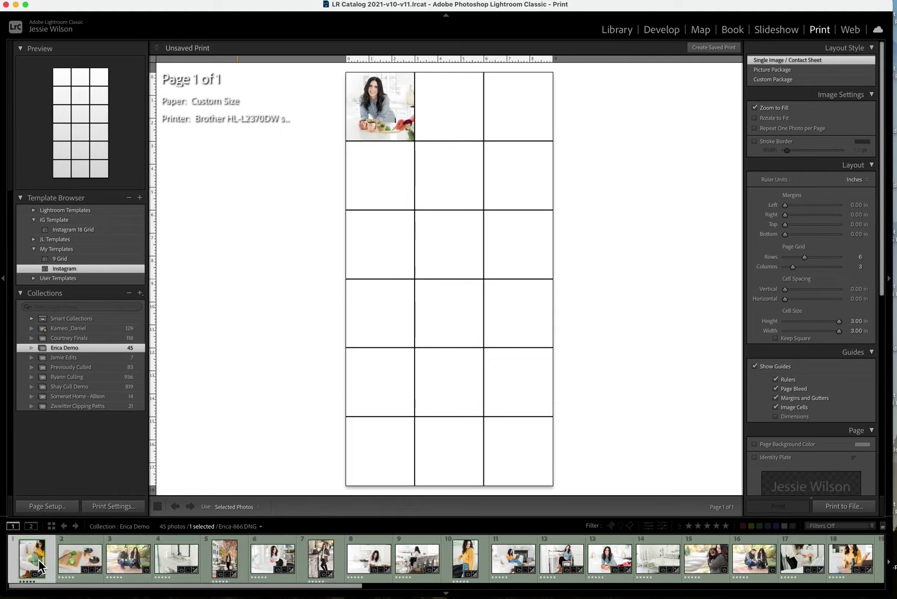
shift+click(264, 558)
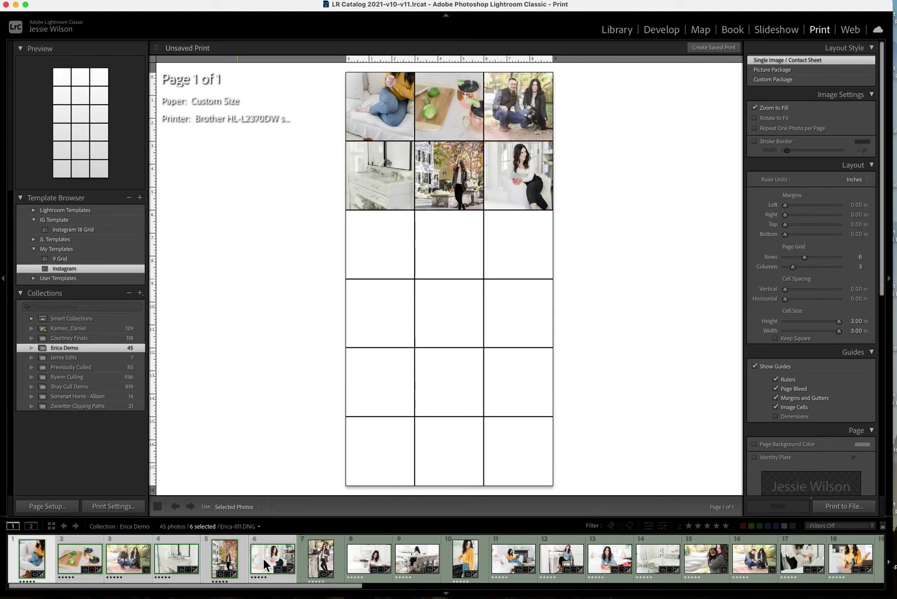
drag(396, 124, 401, 88)
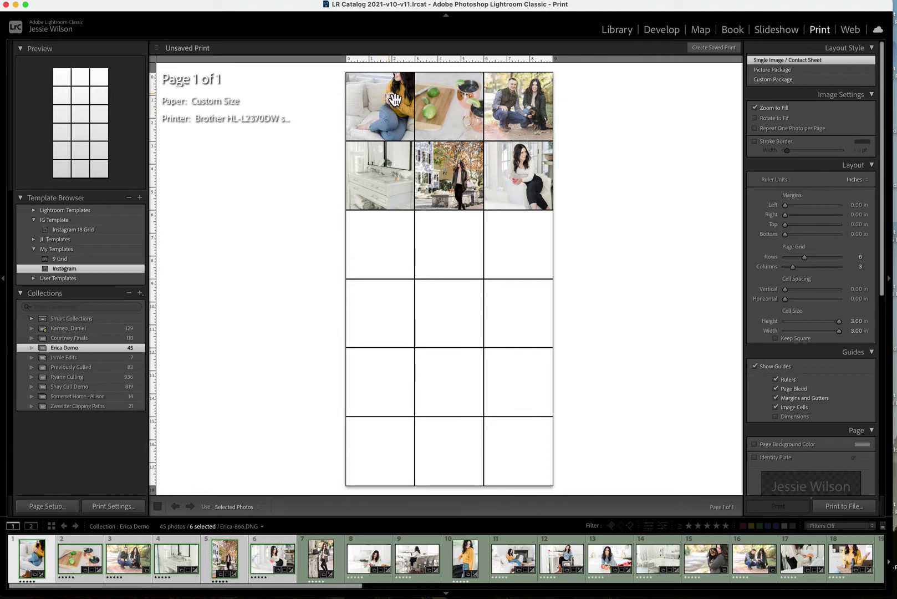
- Move the yellow-sweater microphone photo to first place and refill the first six cells
click(52, 572)
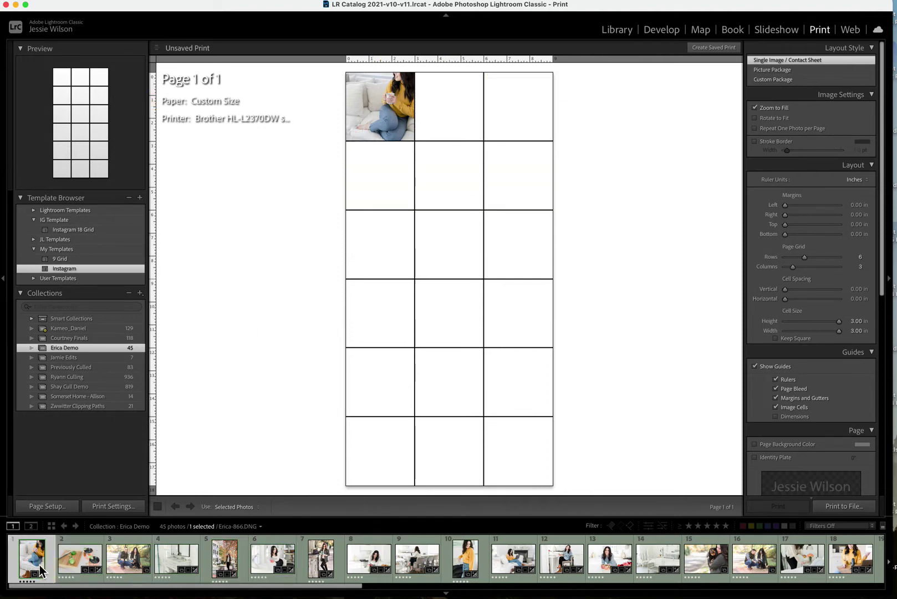
drag(52, 573, 530, 547)
drag(848, 559, 23, 567)
click(23, 567)
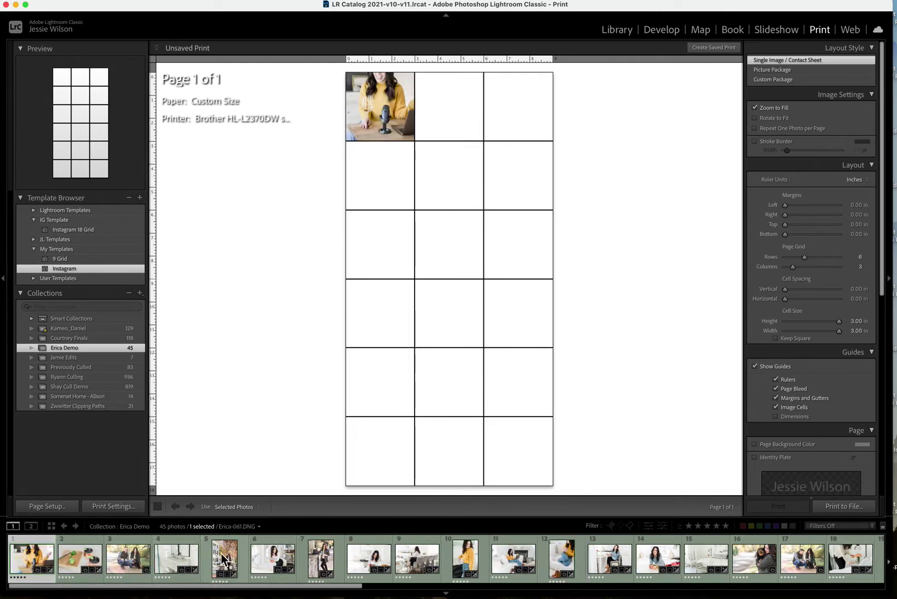
shift+click(254, 556)
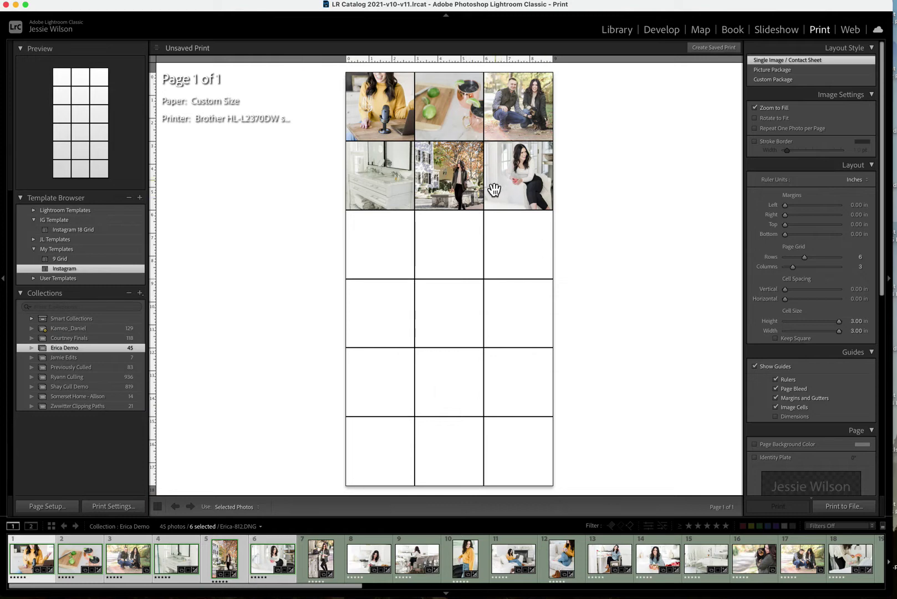
- Reframe the street photo in cell 5 and move the couple photo into seventh place
drag(459, 196, 452, 191)
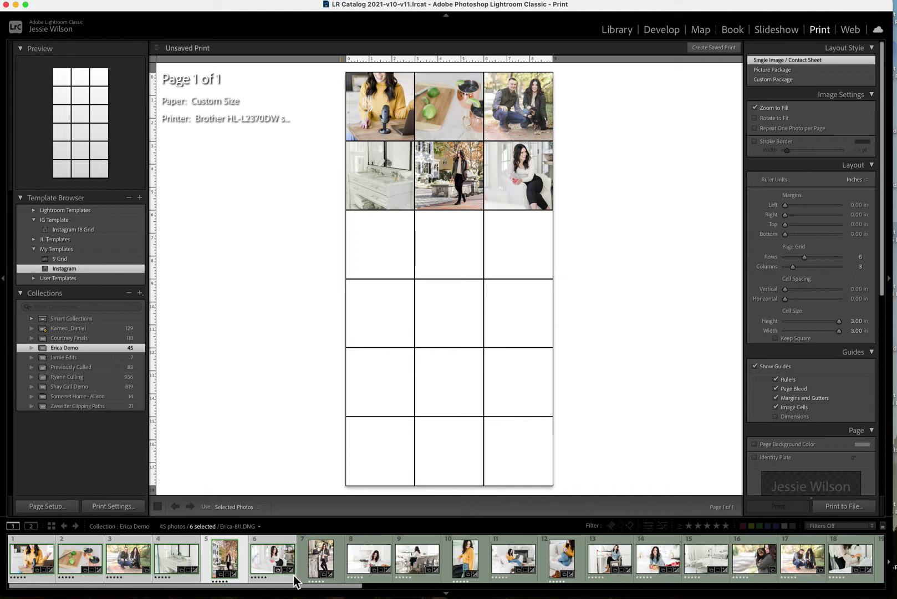
click(334, 565)
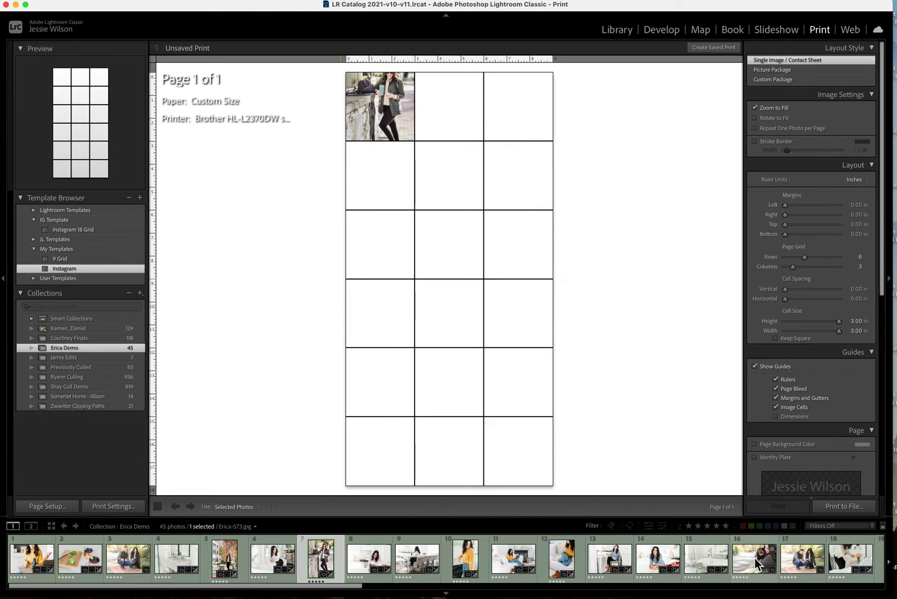
drag(757, 555, 312, 556)
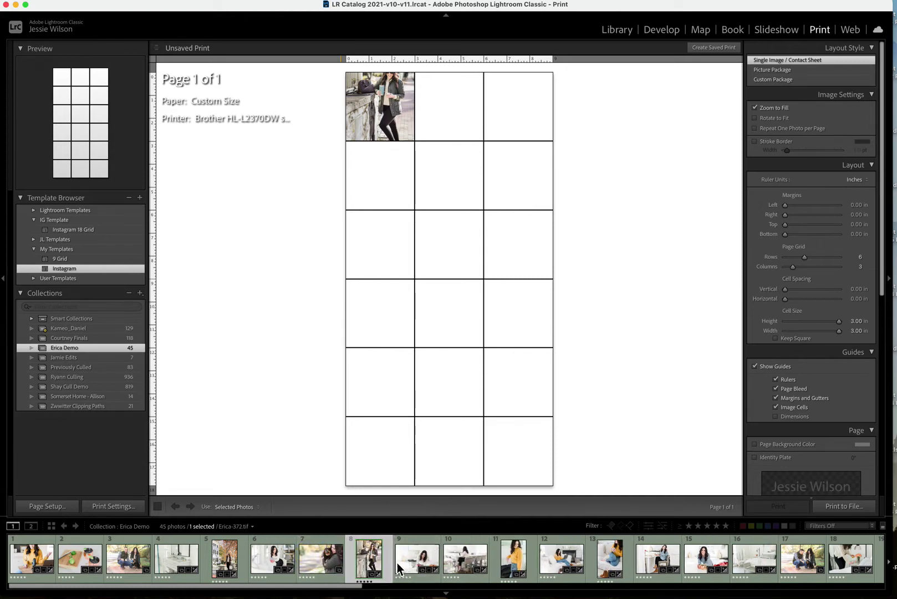
drag(360, 586, 411, 591)
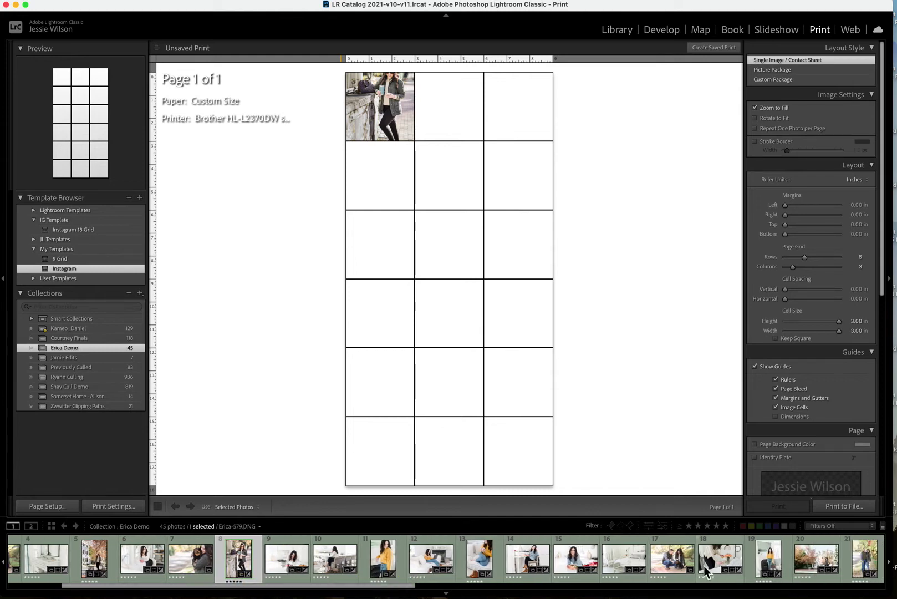
drag(720, 560, 227, 557)
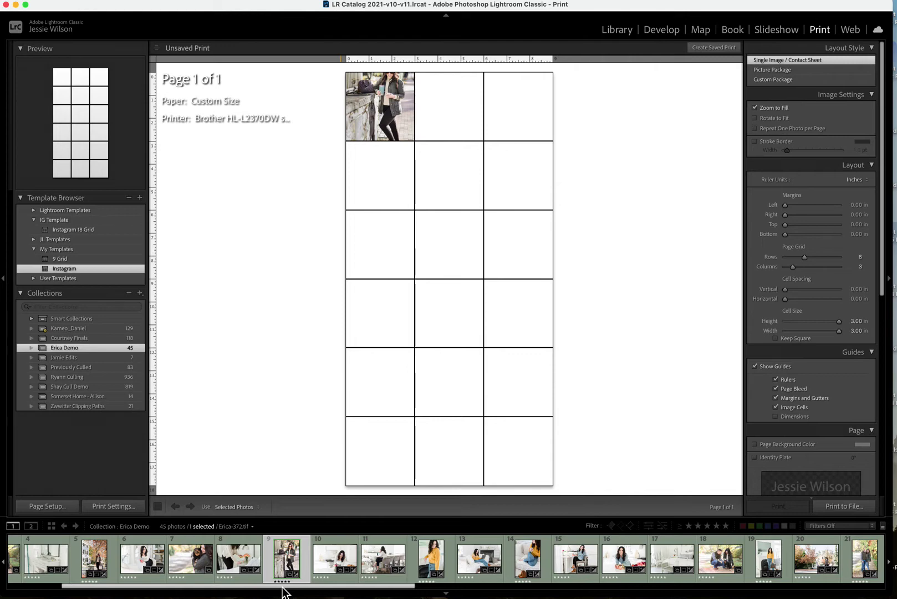
drag(283, 588, 311, 590)
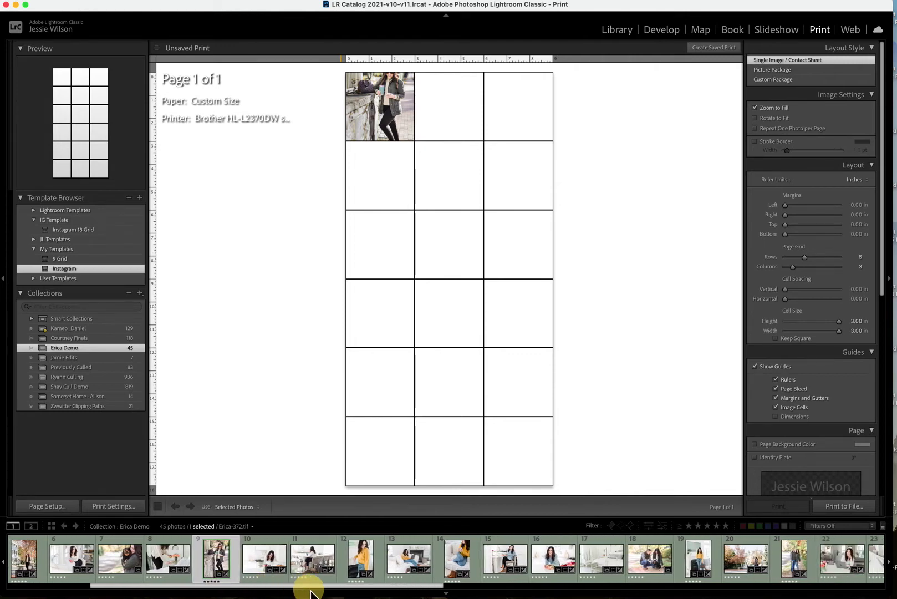
drag(311, 592, 320, 591)
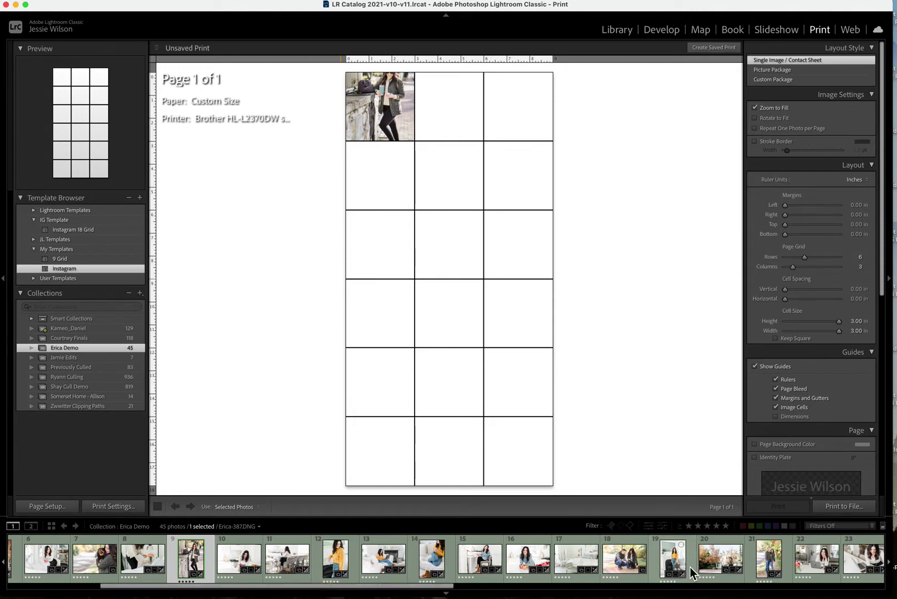
drag(449, 586, 737, 592)
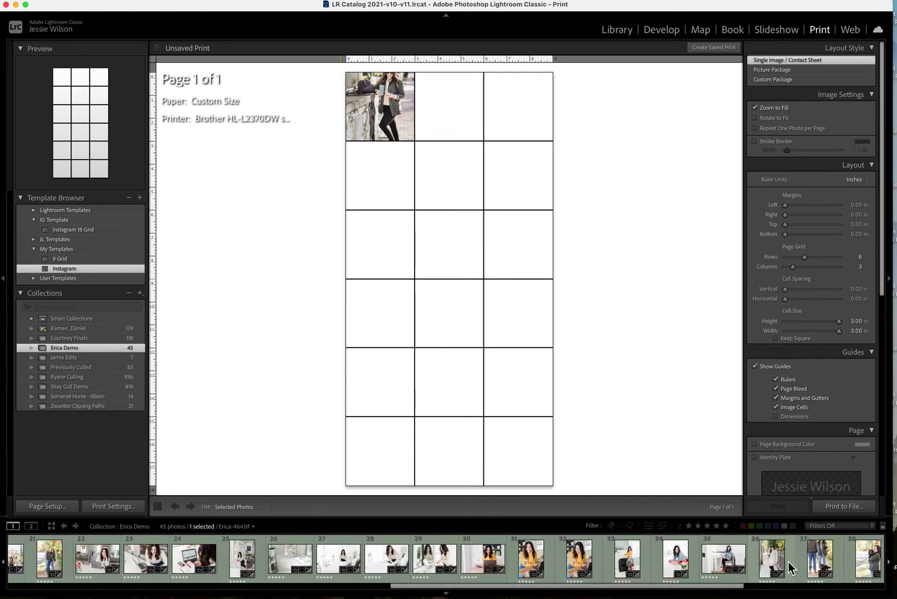
- Reorder the remaining photos, shift the dark-jacket photo back one place, and fill nine cells
drag(777, 558, 47, 553)
drag(525, 589, 284, 591)
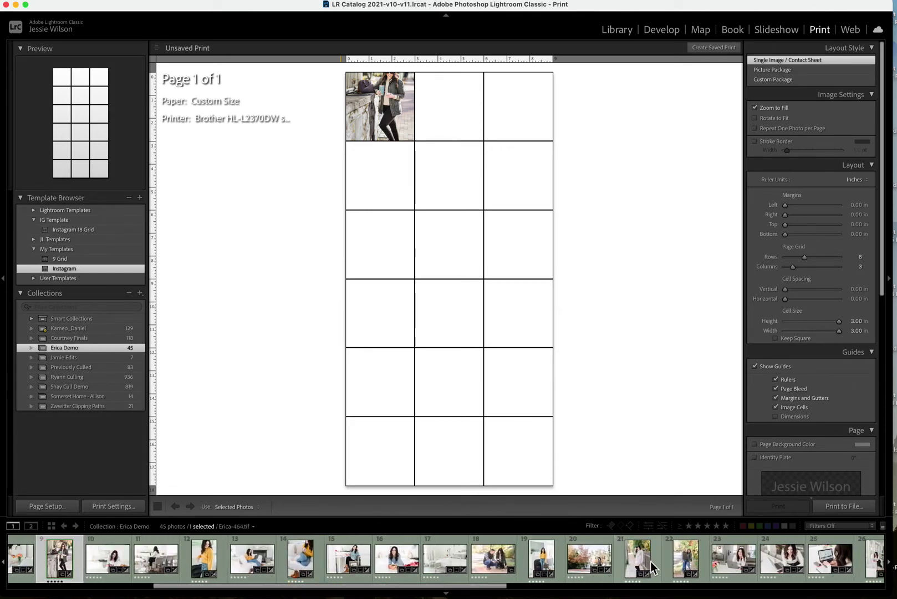
drag(643, 566, 78, 549)
drag(190, 586, 63, 586)
drag(359, 559, 441, 560)
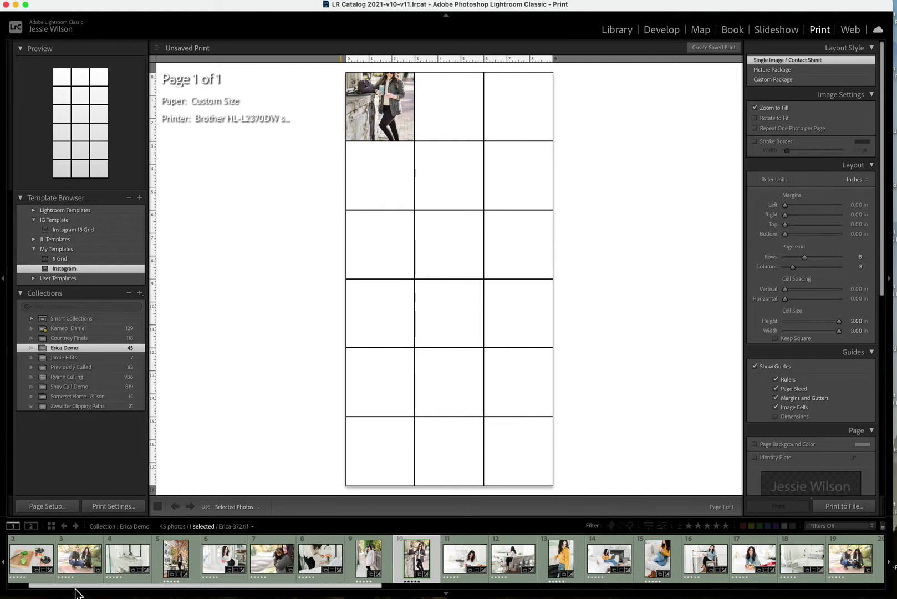
drag(74, 586, 36, 584)
click(32, 557)
shift+click(418, 562)
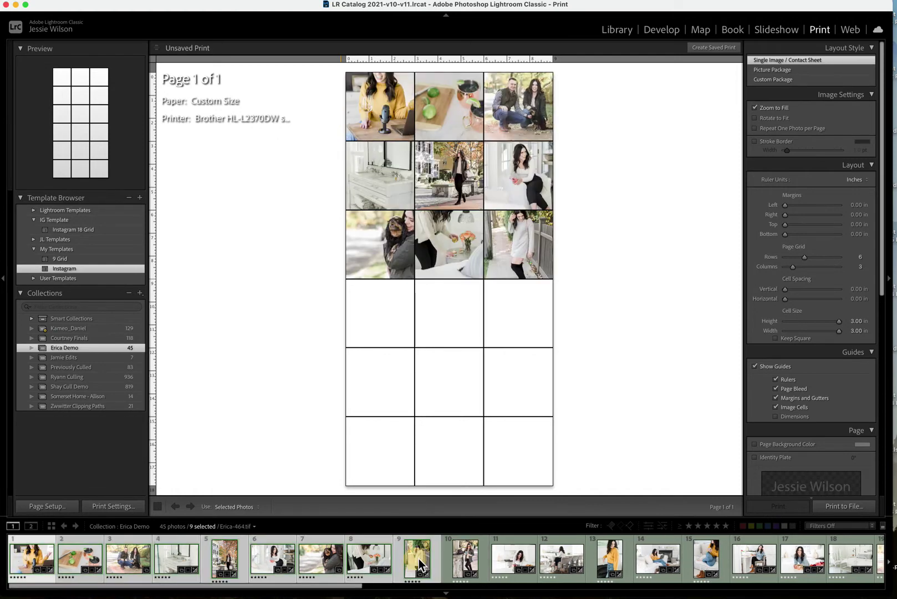
click(453, 261)
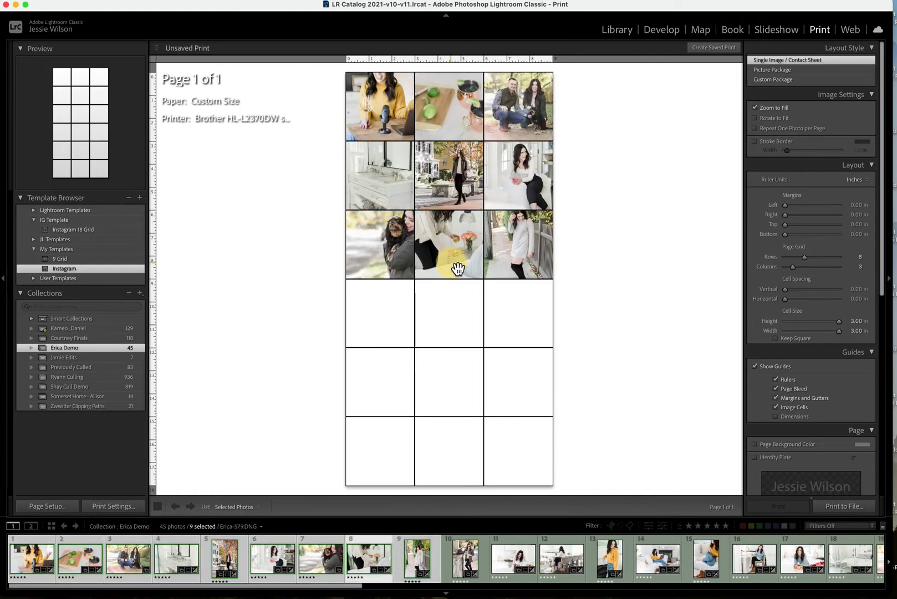
- Move the couch laptop photo into ninth place and refill the first nine cells
click(523, 254)
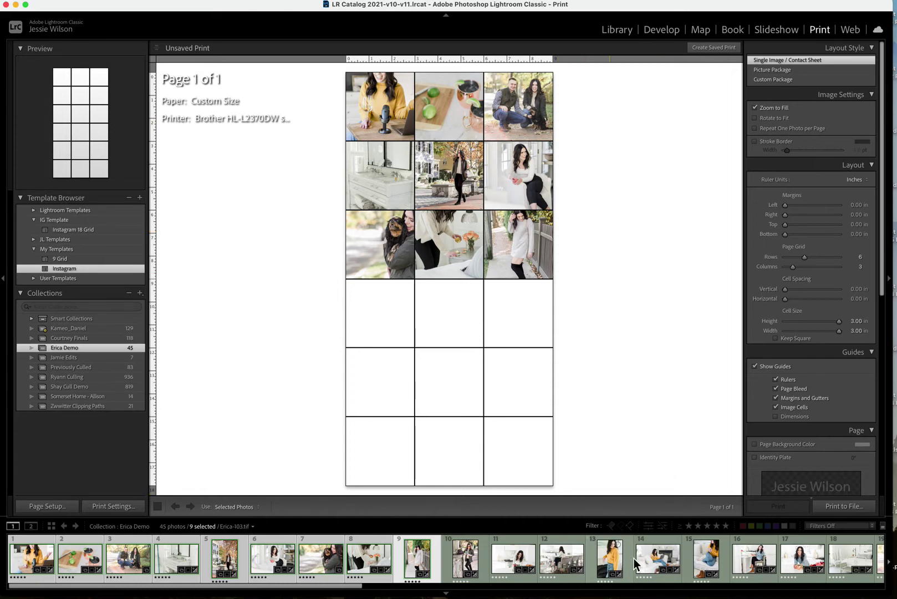
drag(643, 557, 414, 561)
shift+click(411, 561)
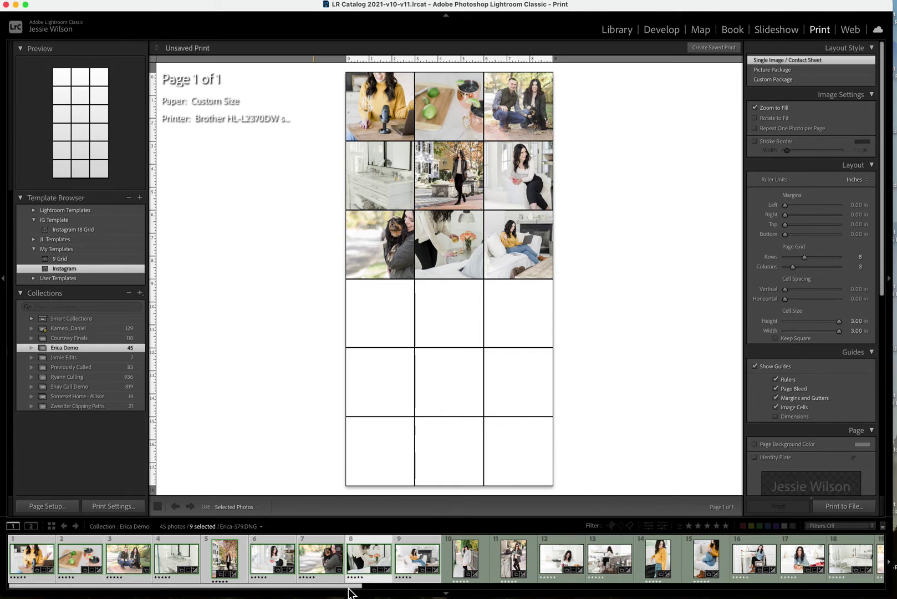
drag(349, 592, 363, 590)
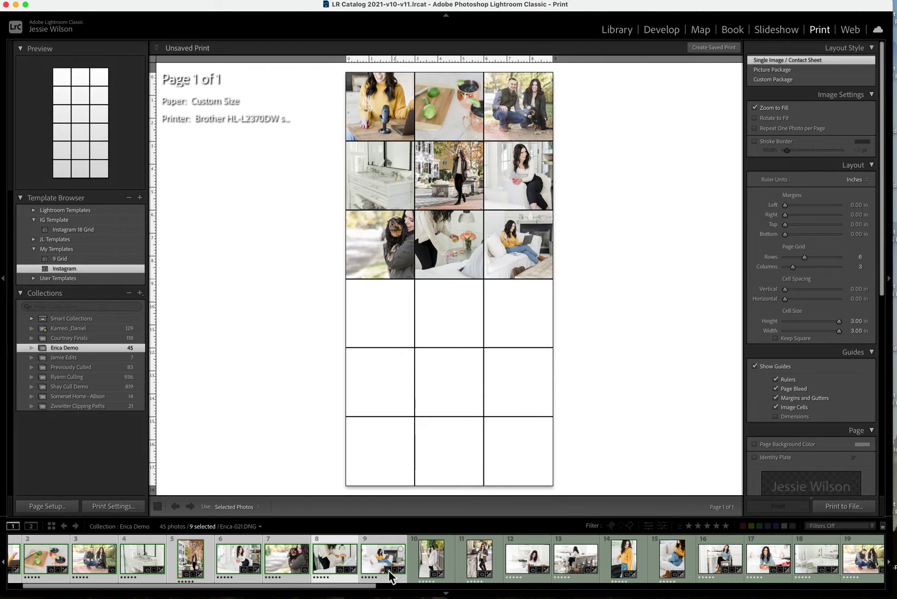
drag(374, 589, 390, 590)
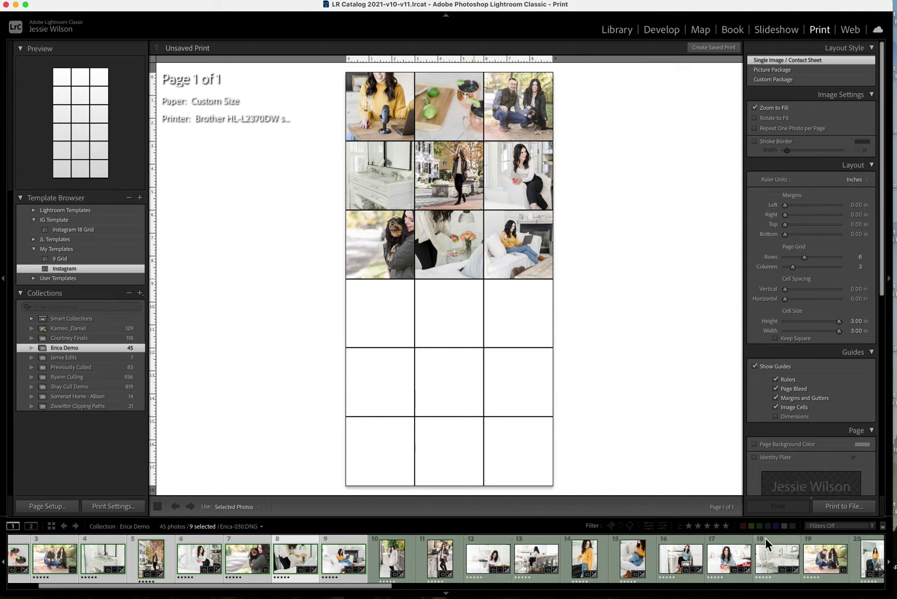
- Put the kitchen-stool photo tenth and laptop close-up eleventh, fill twelve cells, and nudge the close-up left
click(685, 563)
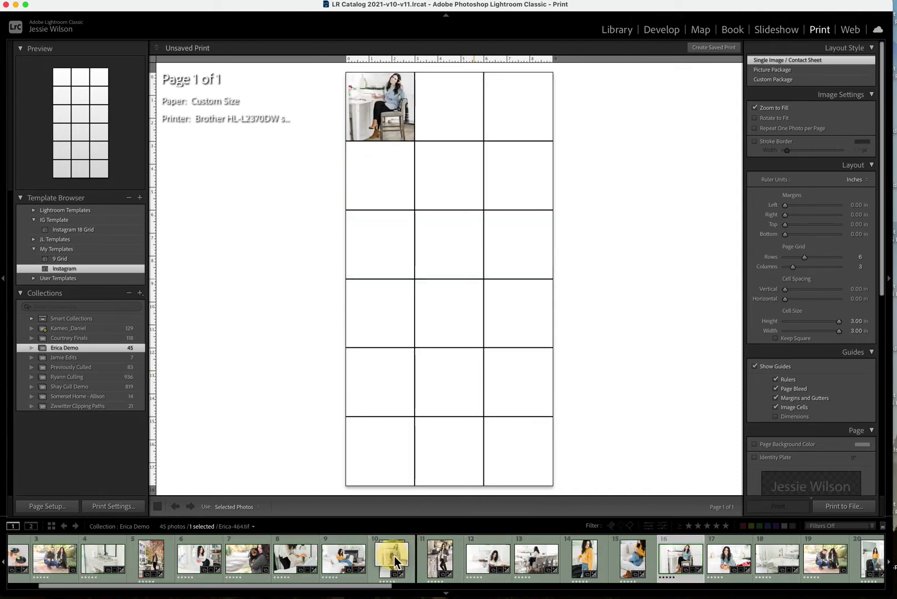
drag(395, 561, 393, 560)
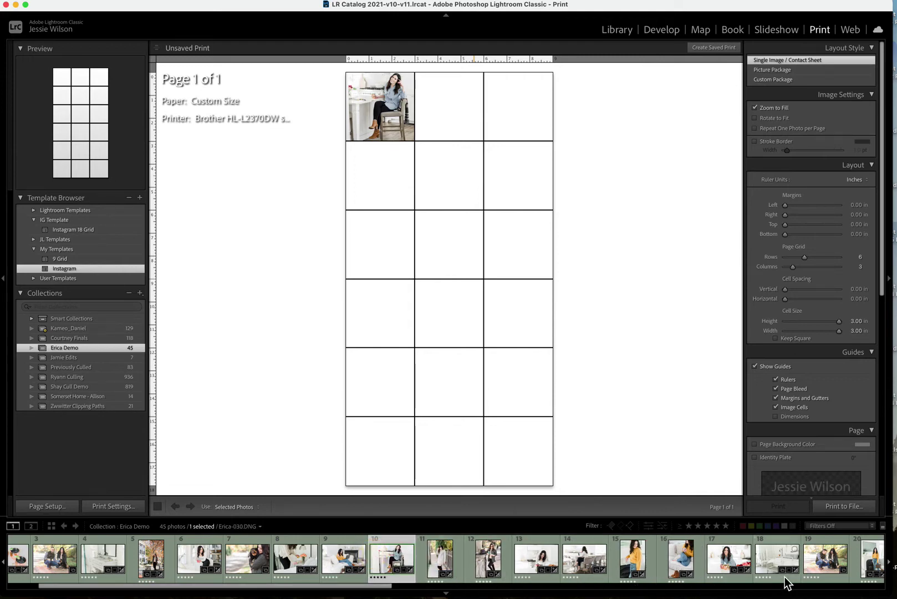
drag(329, 592, 512, 596)
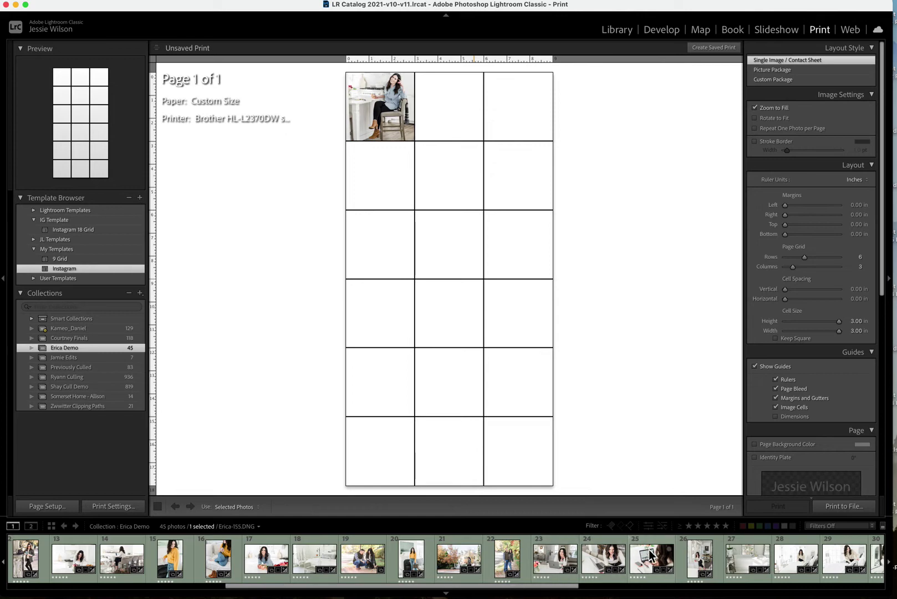
drag(661, 561, 54, 551)
drag(244, 588, 118, 596)
drag(408, 568, 276, 555)
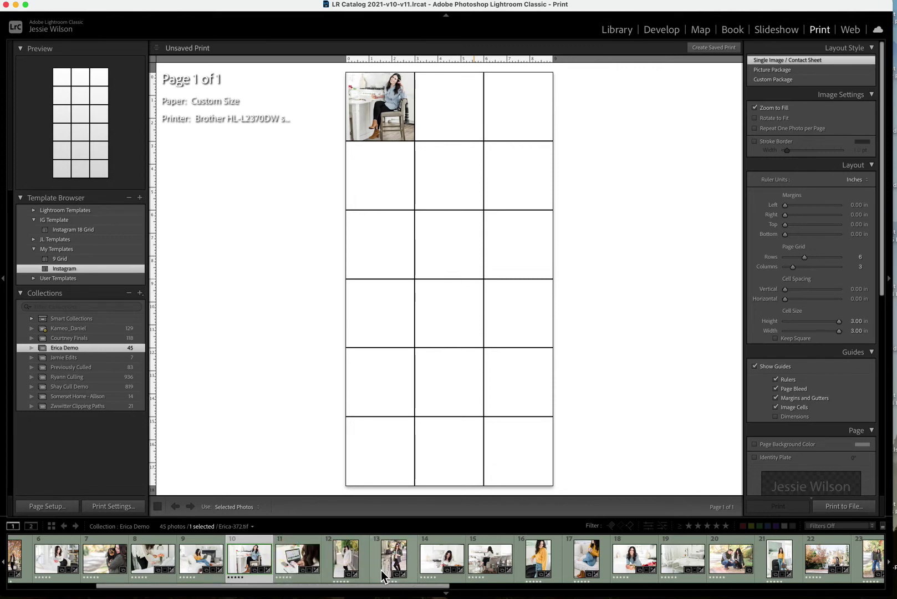
click(338, 562)
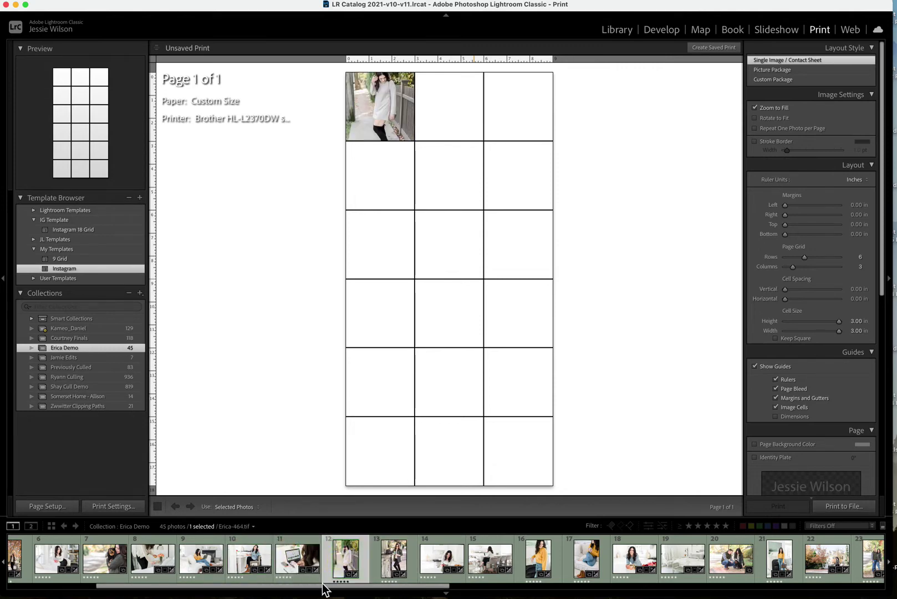
drag(320, 586, 230, 586)
shift+click(27, 557)
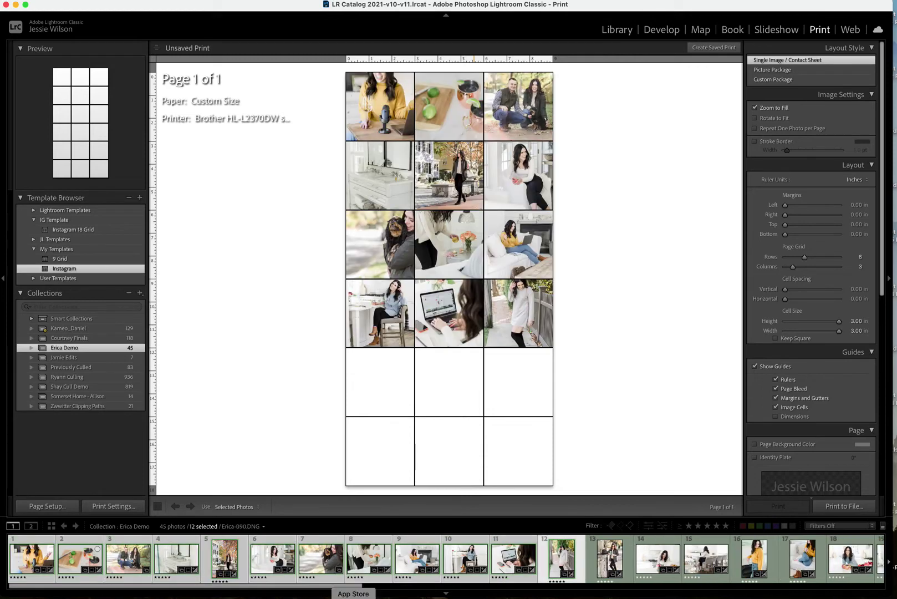
drag(468, 325, 451, 327)
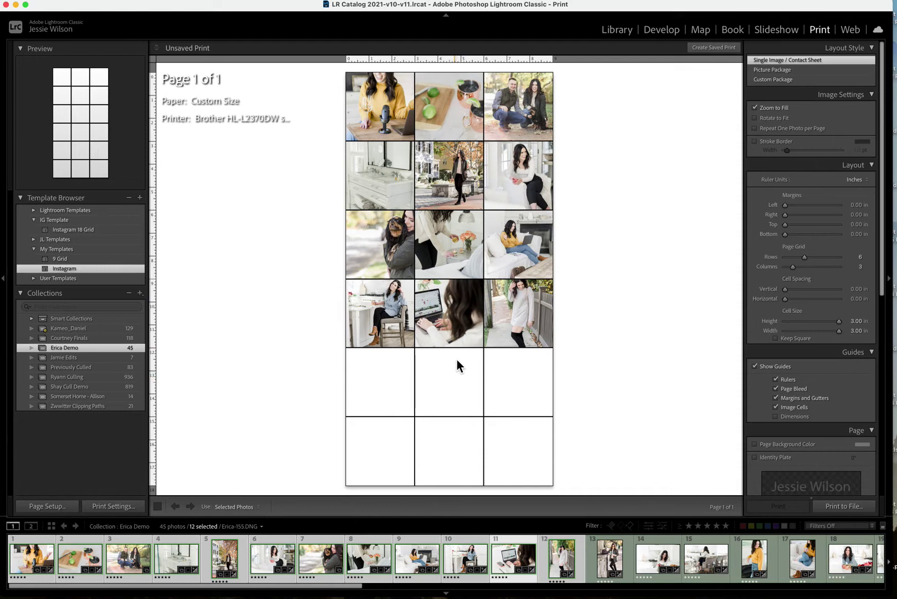
- Pan the sidewalk photo upward, add the thirteenth photo, and try and reject several candidates for cell 14
mouse_move(538, 339)
mouse_down()
mouse_move(531, 333)
mouse_move(542, 317)
mouse_move(542, 330)
mouse_up()
drag(332, 586, 352, 589)
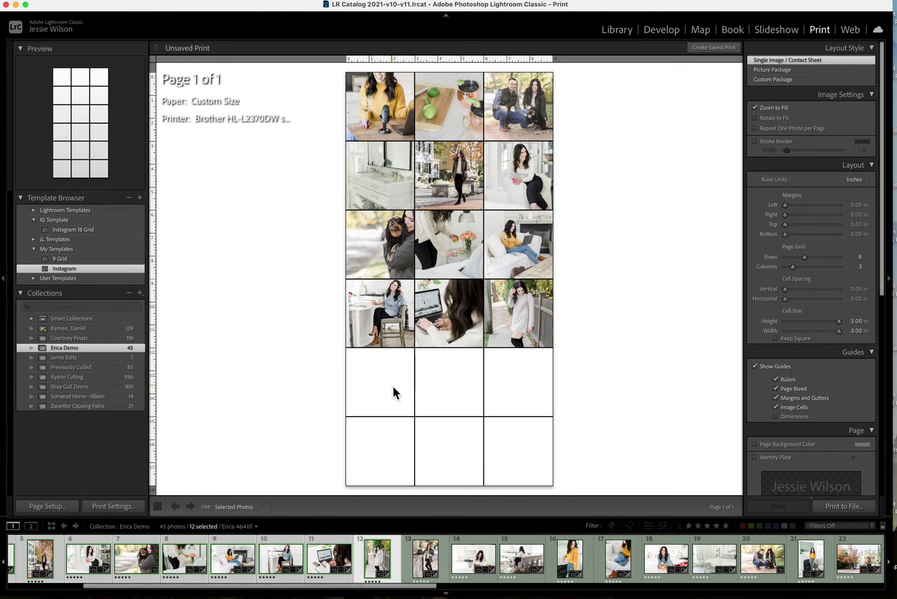
super+click(432, 566)
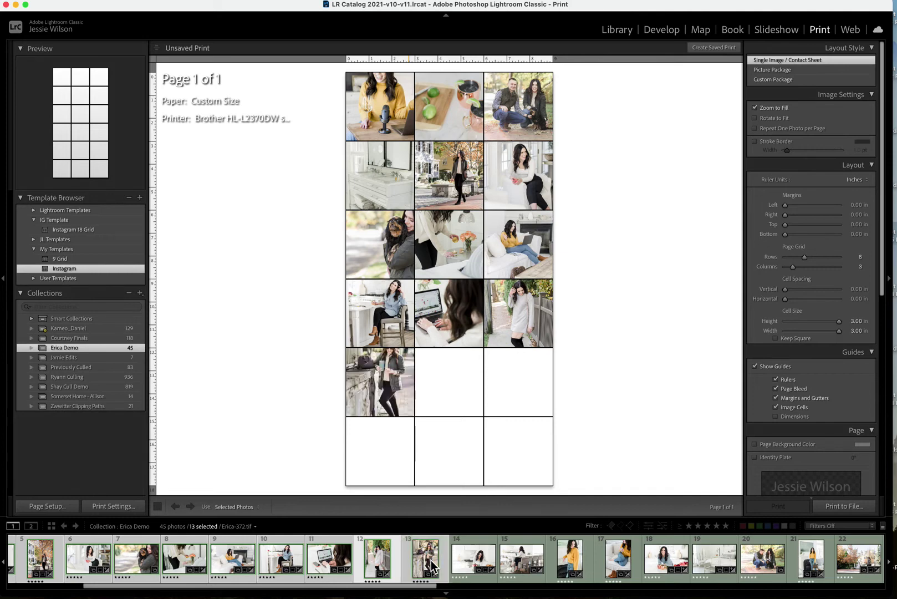
click(390, 401)
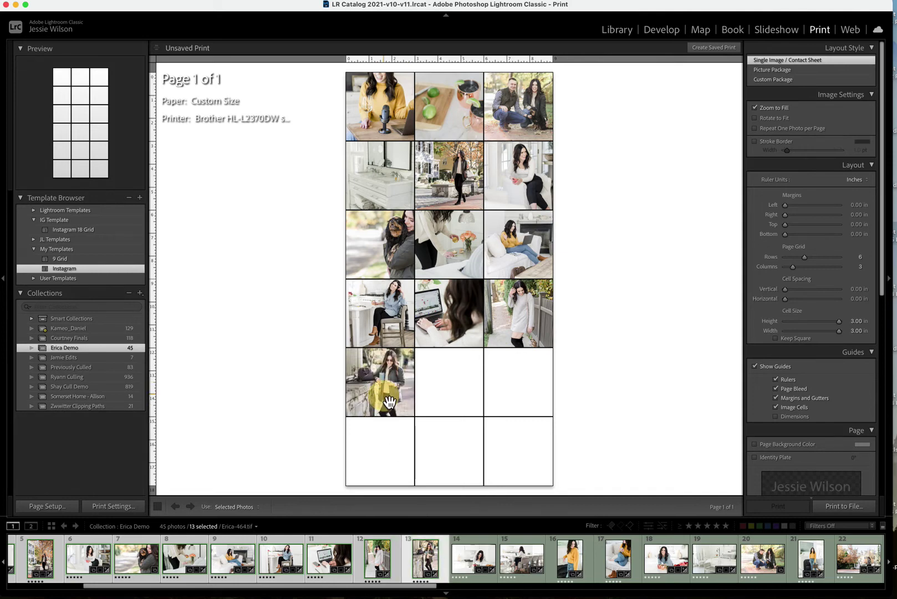
super+click(468, 559)
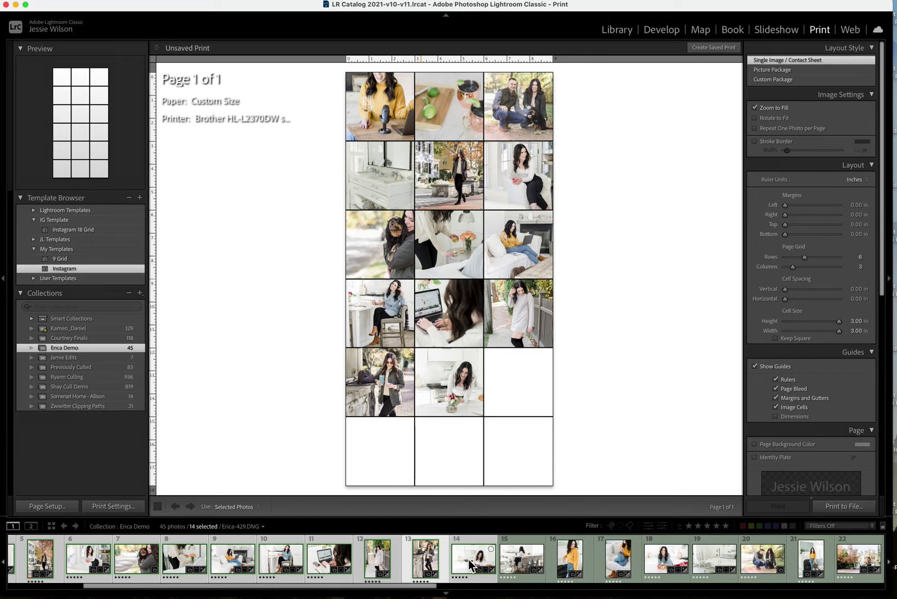
super+click(467, 559)
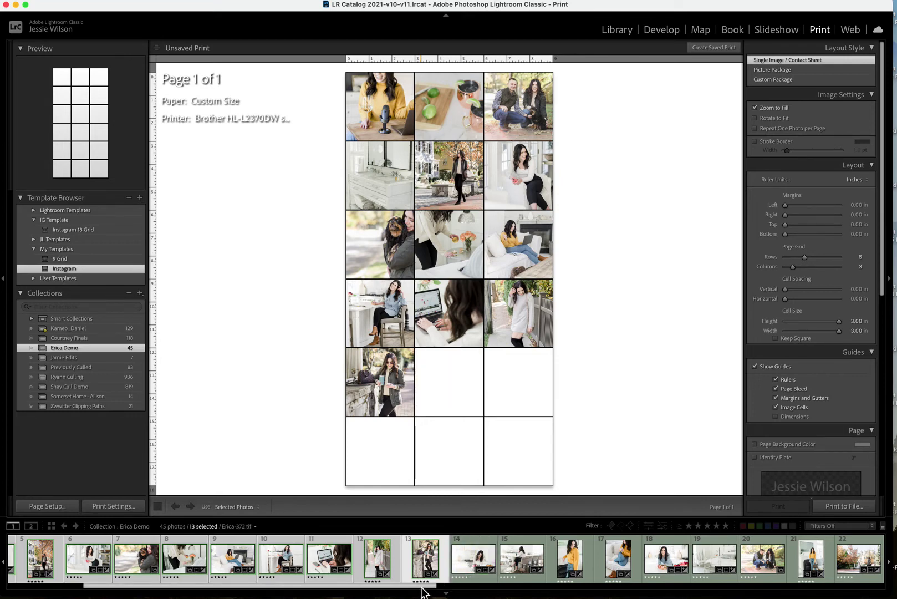
drag(422, 588, 526, 594)
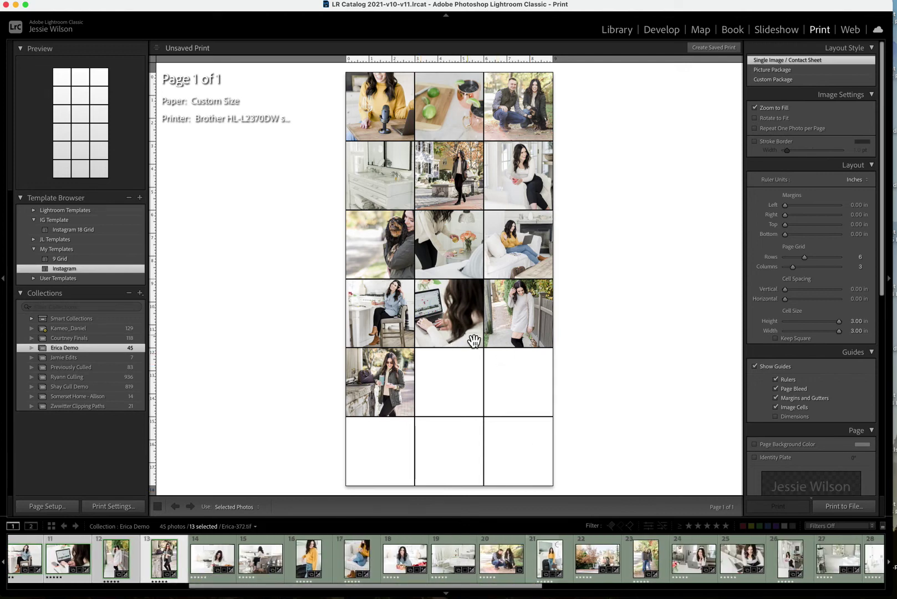
super+click(554, 559)
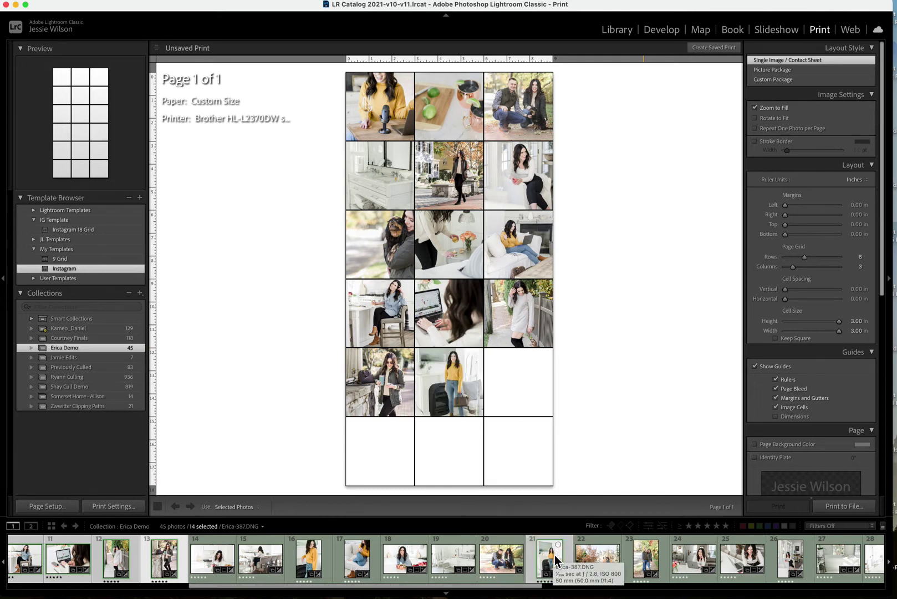
super+click(554, 559)
drag(525, 586, 582, 587)
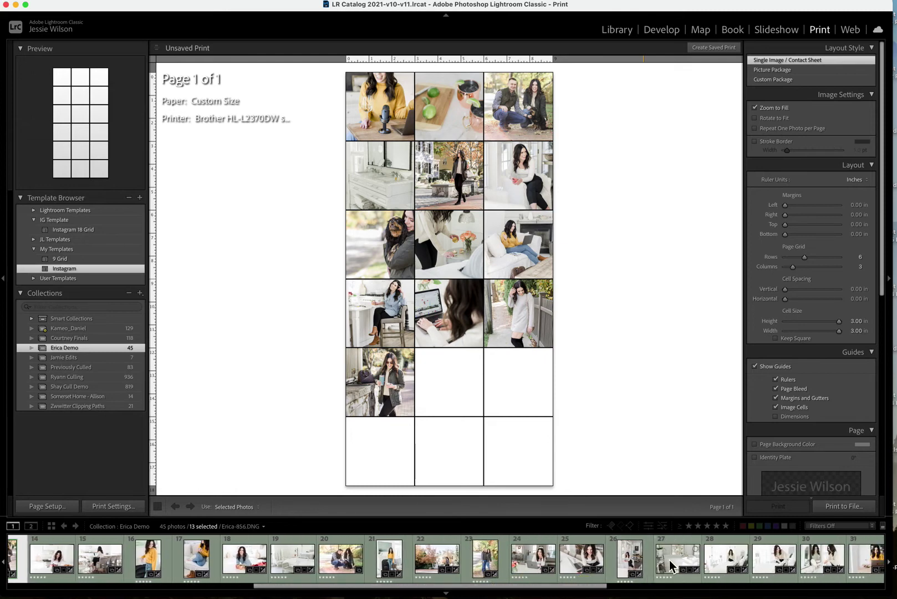
super+click(669, 560)
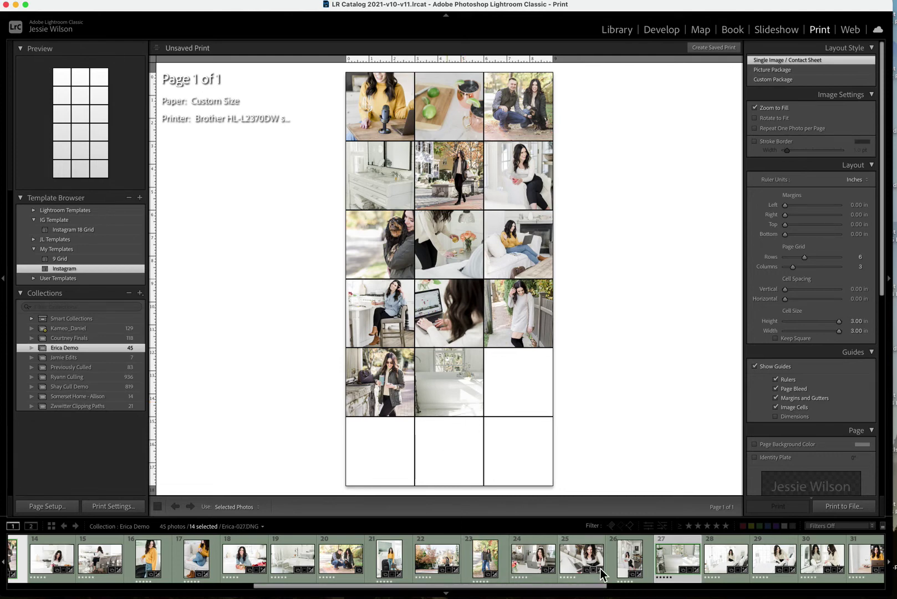
super+click(666, 554)
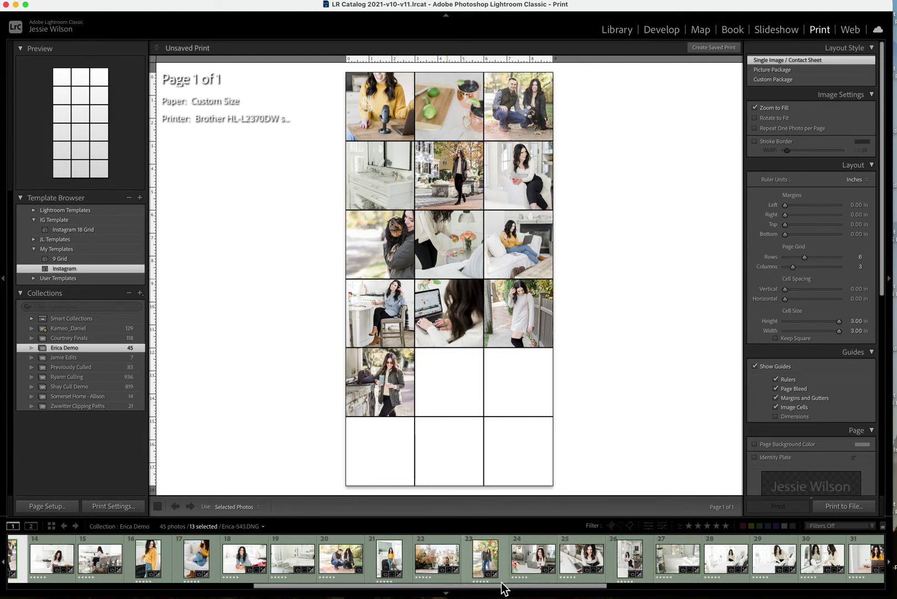
- Move the white bedroom photo to position 14 and fill cells 1–14
super+click(289, 556)
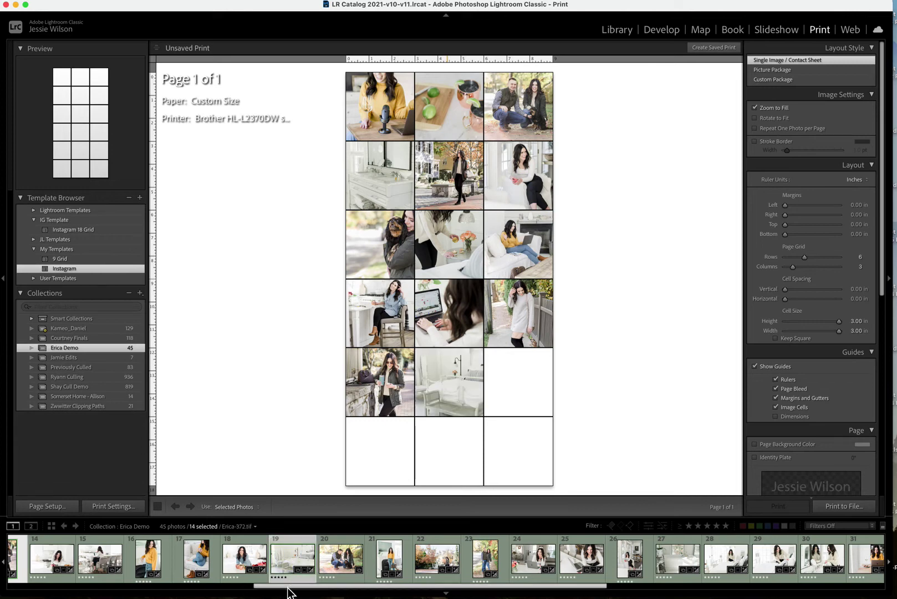
drag(289, 591, 172, 586)
click(564, 557)
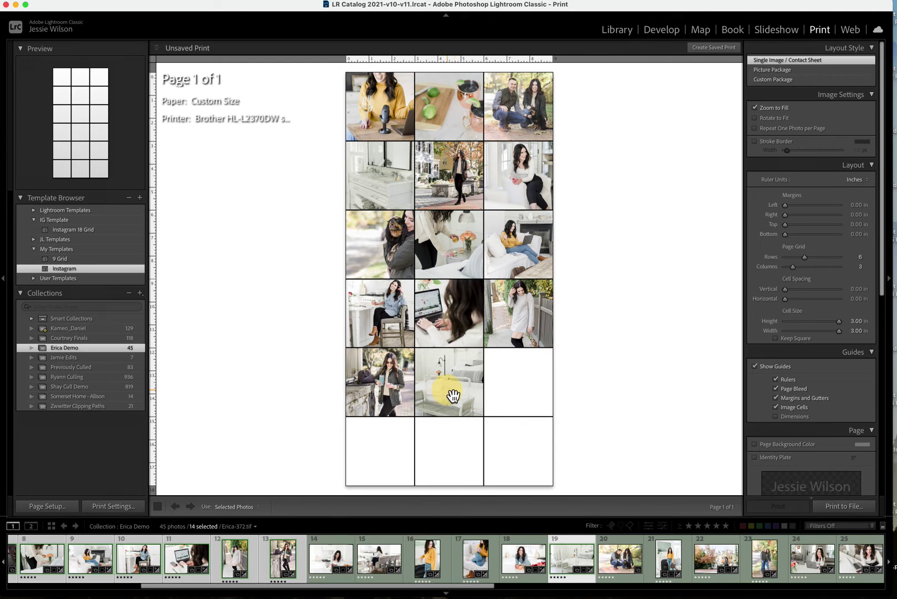
click(579, 574)
drag(554, 557, 313, 554)
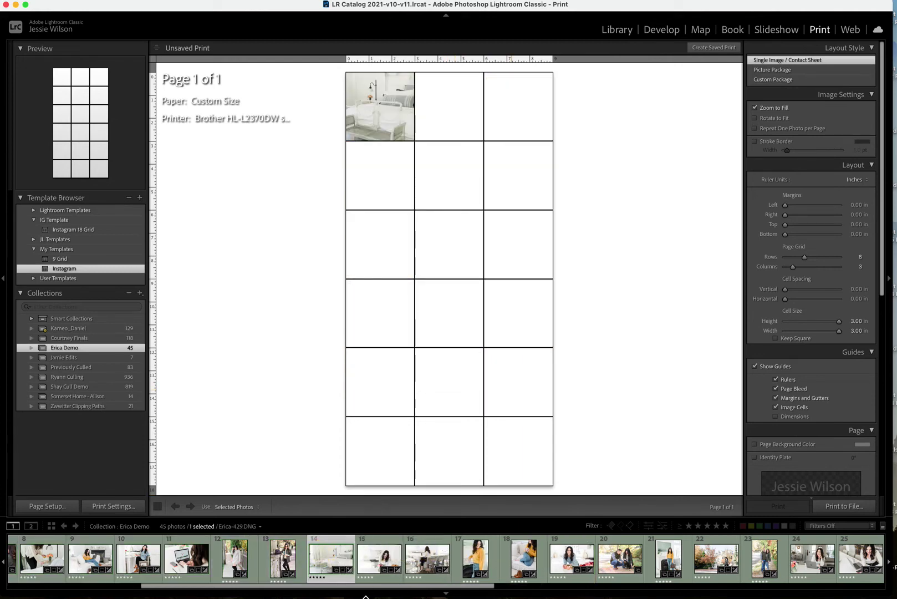
drag(363, 592, 206, 579)
click(53, 558)
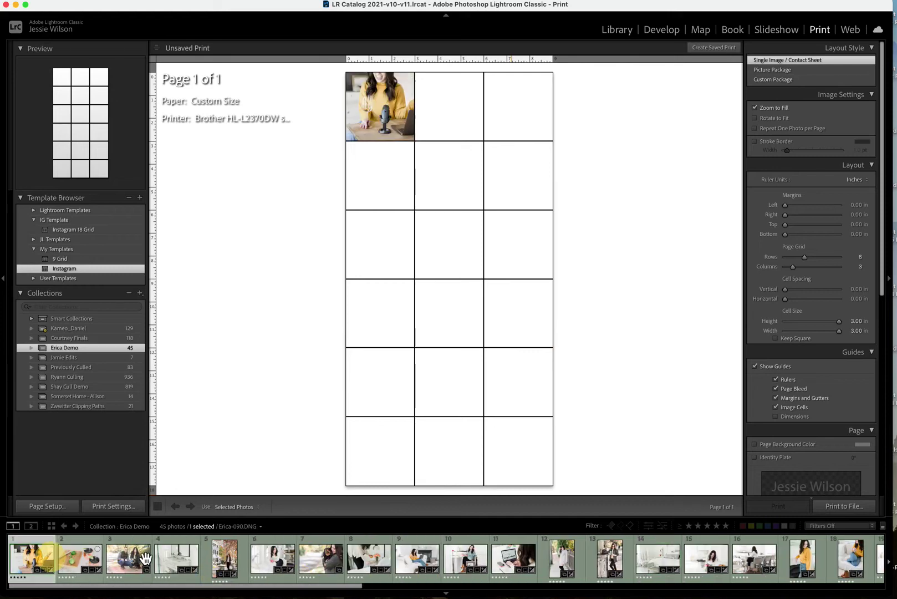
shift+click(643, 568)
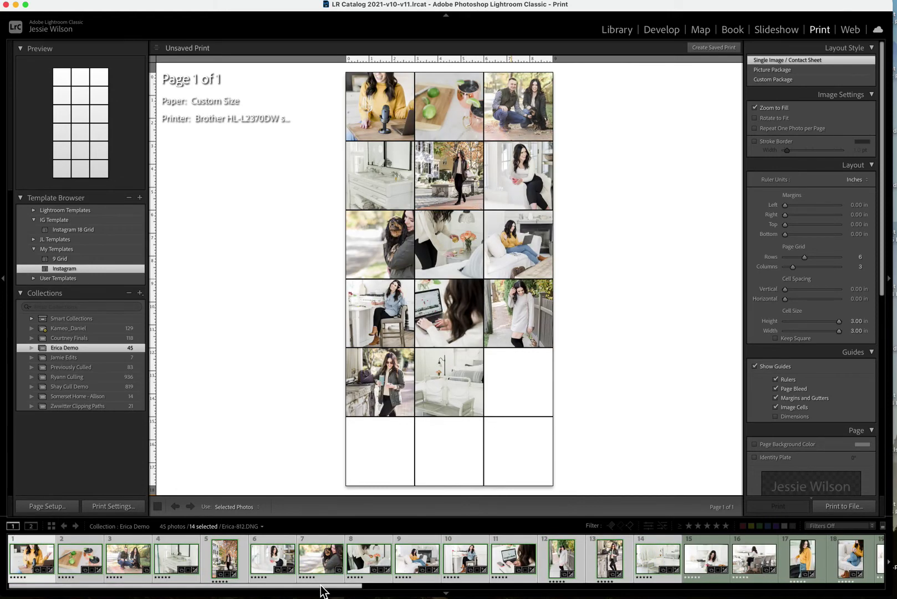
- Move the couple photo to position 15 and fill the grid with photos 1–15
drag(321, 591, 490, 596)
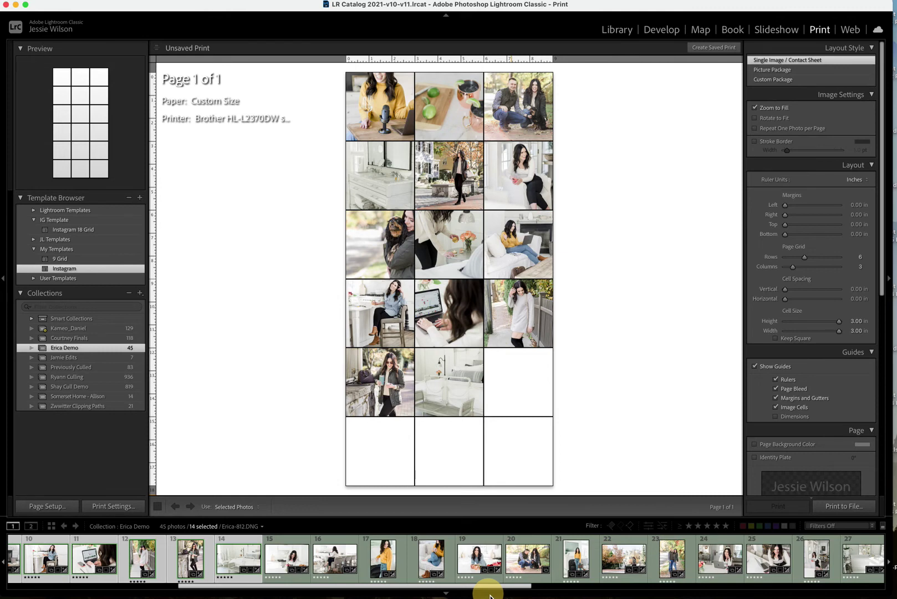
super+click(672, 557)
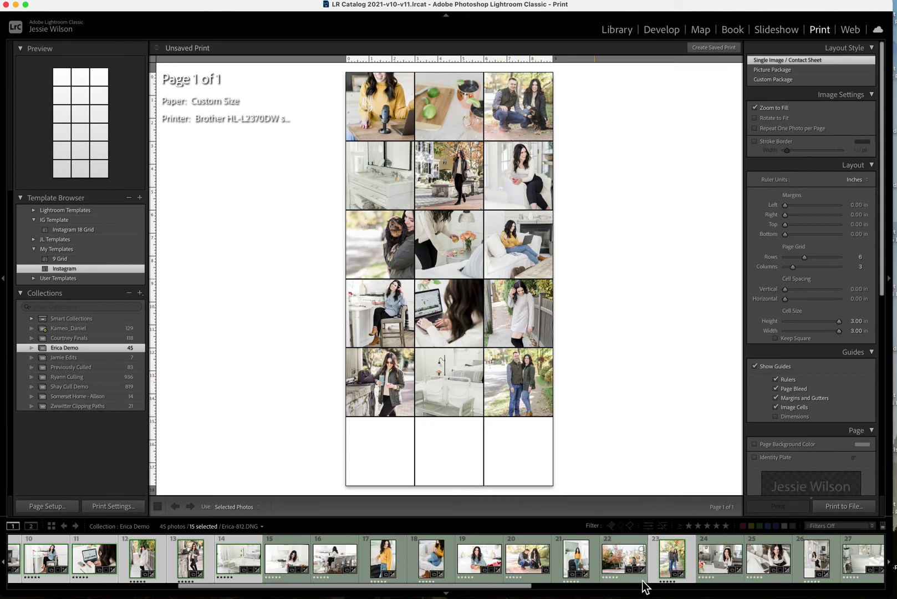
click(669, 565)
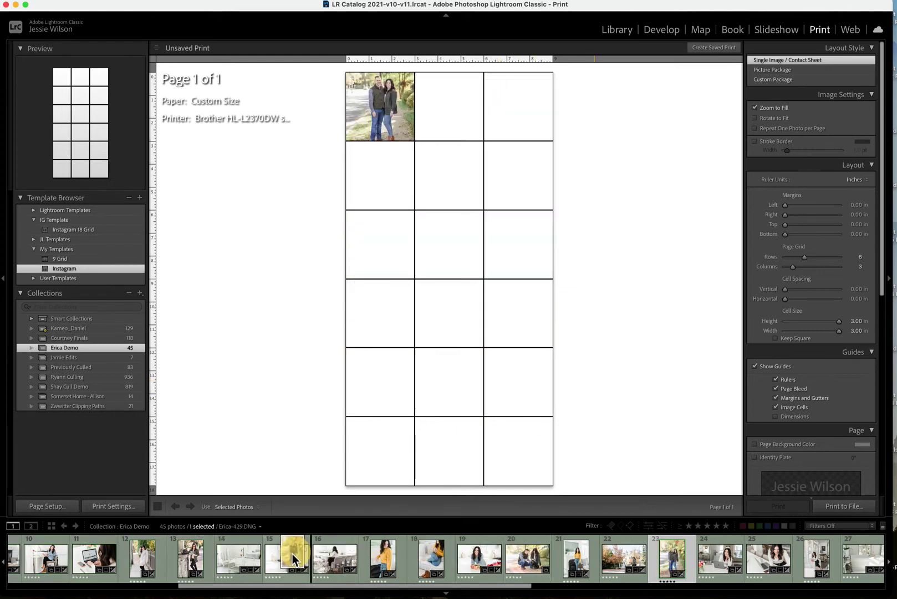
mouse_move(288, 554)
mouse_down()
mouse_move(350, 551)
mouse_move(286, 552)
mouse_up()
drag(308, 587, 120, 583)
click(32, 557)
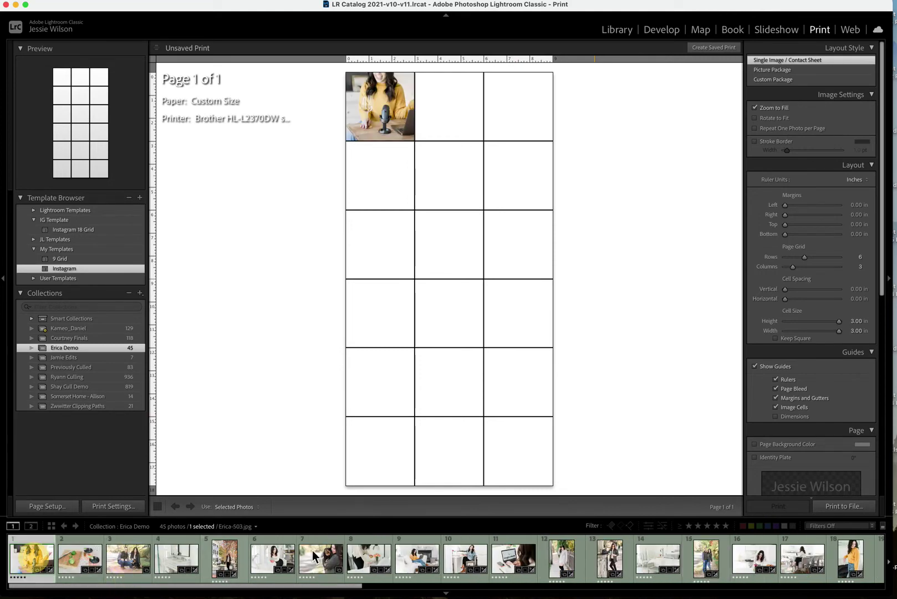
shift+click(610, 559)
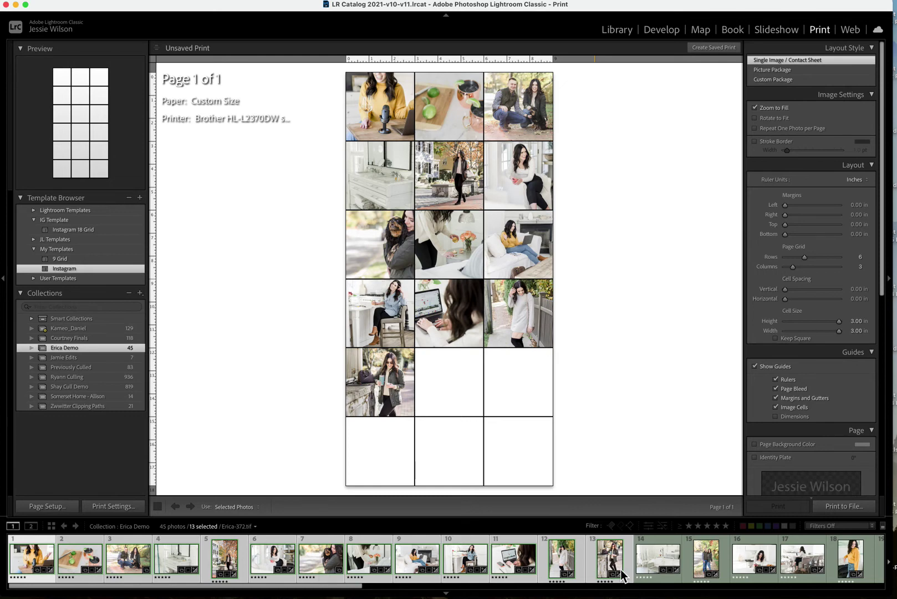
shift+click(650, 561)
shift+click(700, 558)
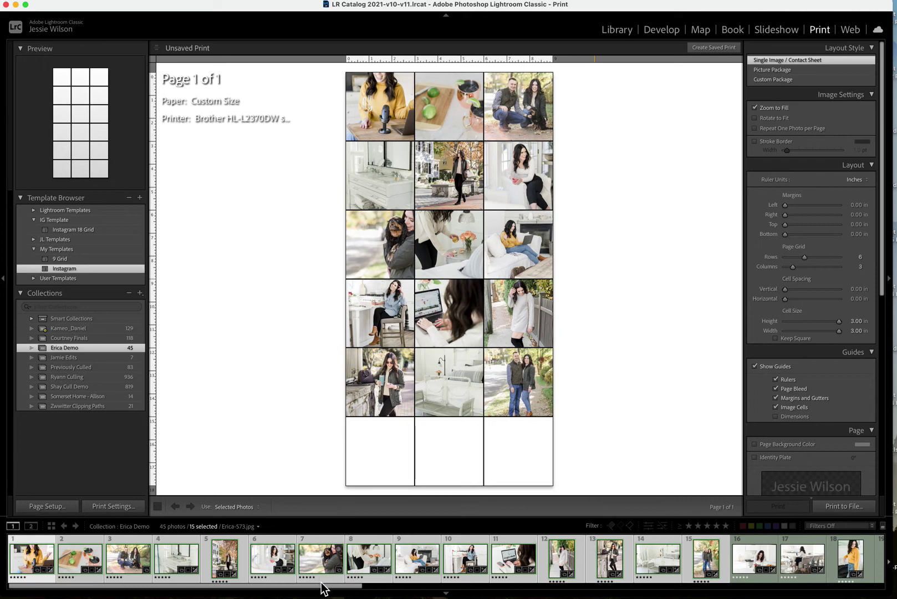
- Move the yellow-sweater laptop photo to position 16 and fill cells 1–16
drag(327, 588, 637, 596)
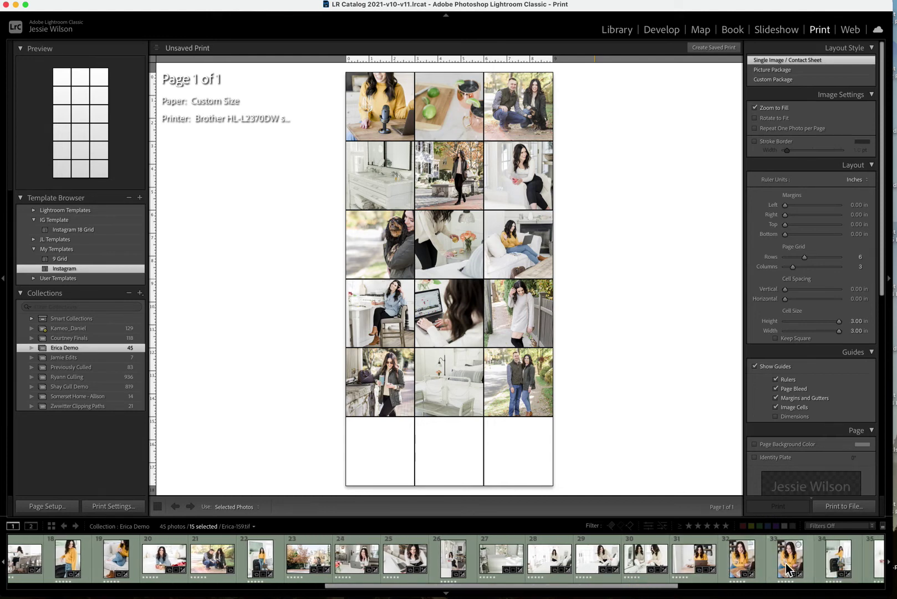
click(788, 566)
drag(790, 564, 43, 548)
drag(358, 588, 171, 589)
drag(528, 556, 411, 553)
drag(384, 589, 54, 568)
click(54, 568)
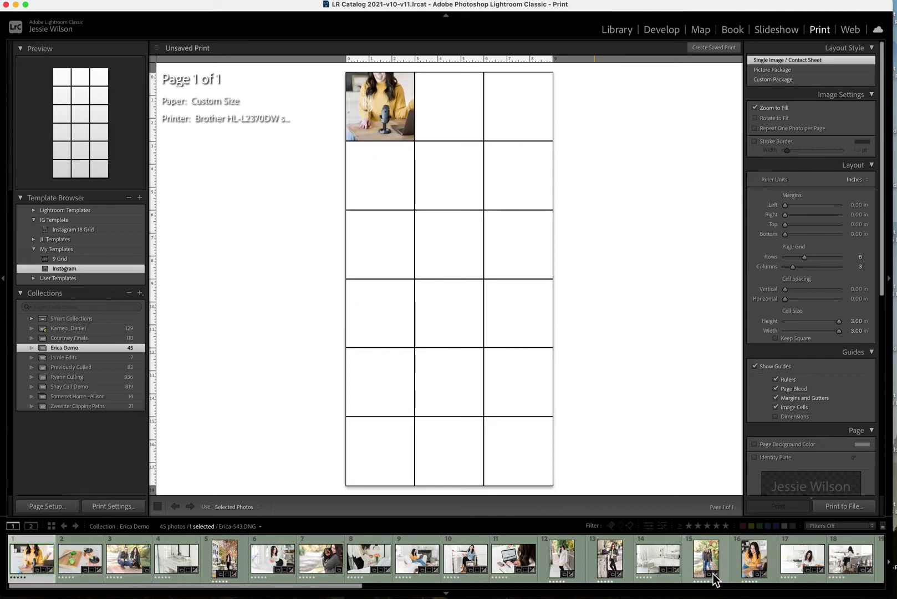
shift+click(750, 562)
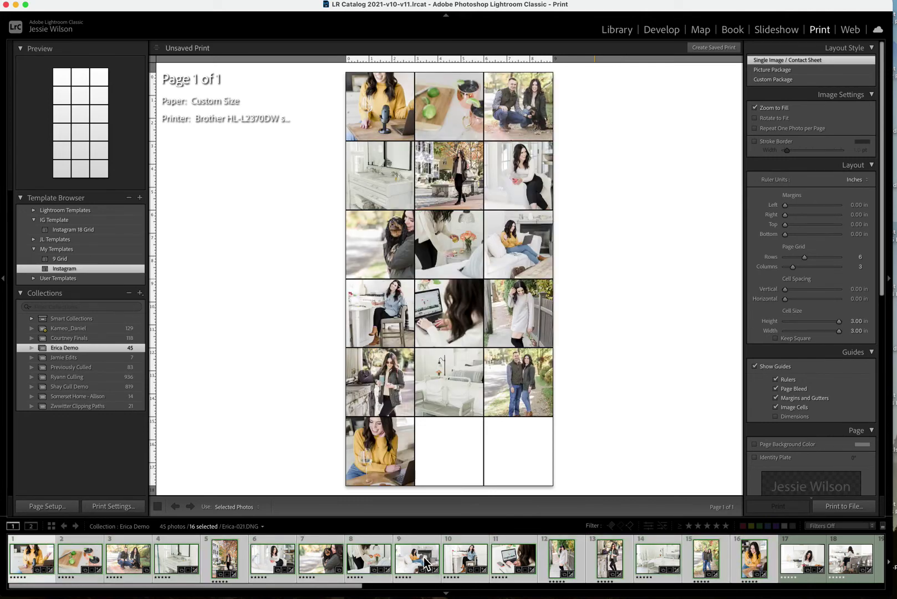
- Put the yellow-sweater photo at 17 and kitchen-chairs photo at 16, then fill all 18 cells
drag(359, 586, 479, 591)
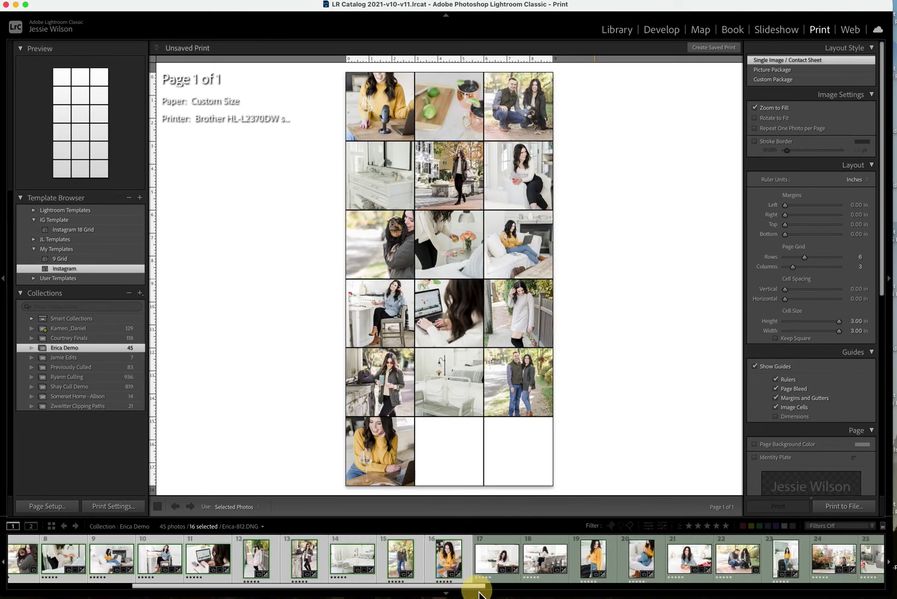
super+click(546, 562)
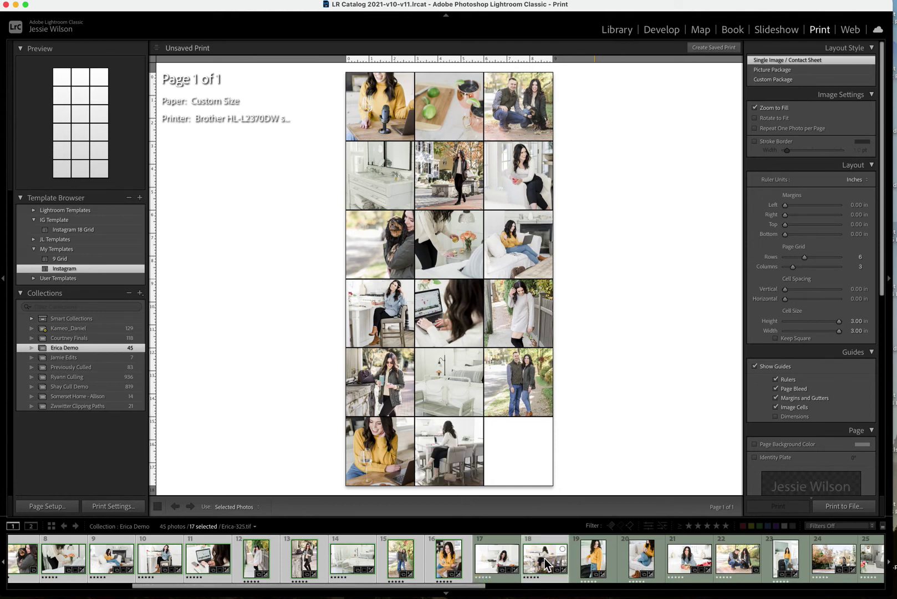
super+click(546, 563)
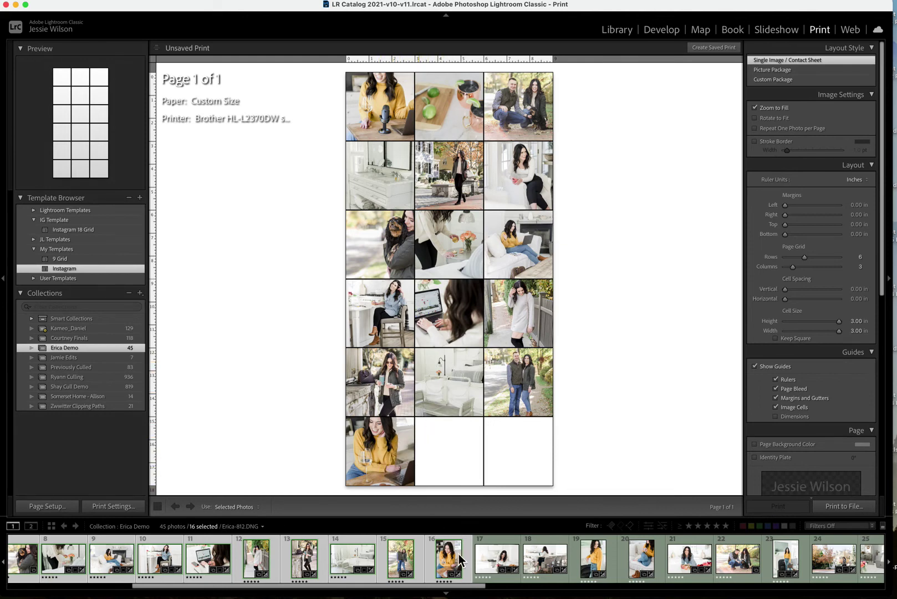
click(449, 565)
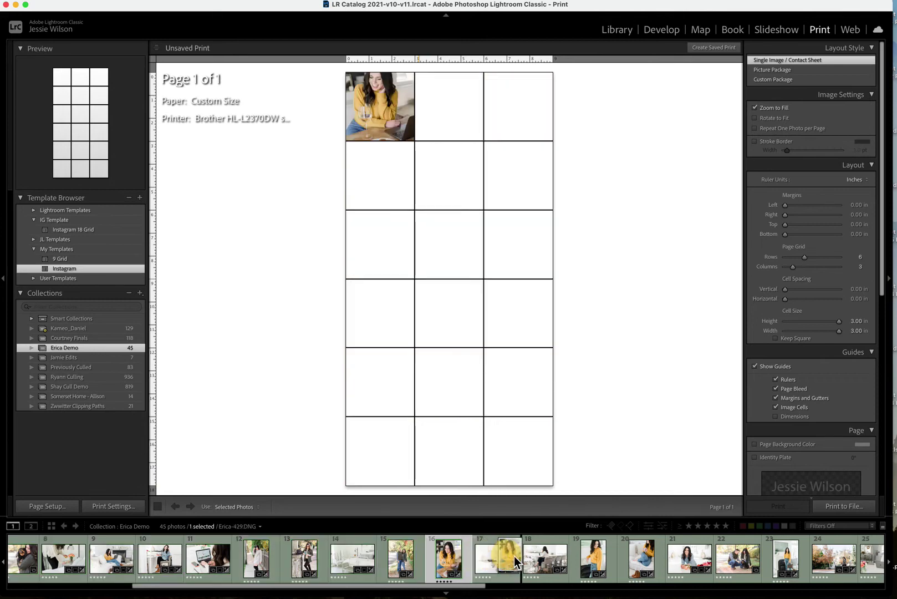
drag(517, 555, 443, 552)
drag(569, 555, 483, 558)
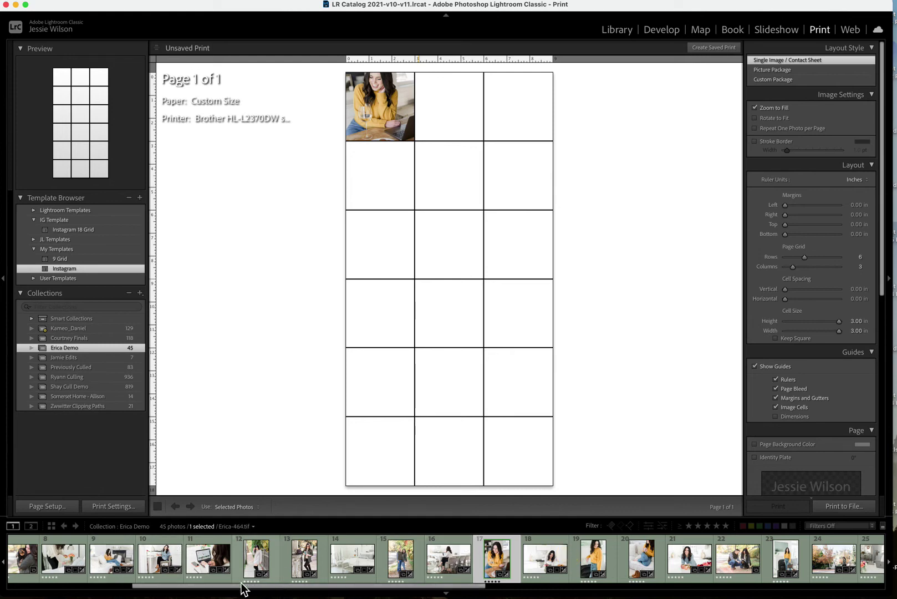
drag(242, 587, 169, 590)
click(30, 563)
shift+click(554, 560)
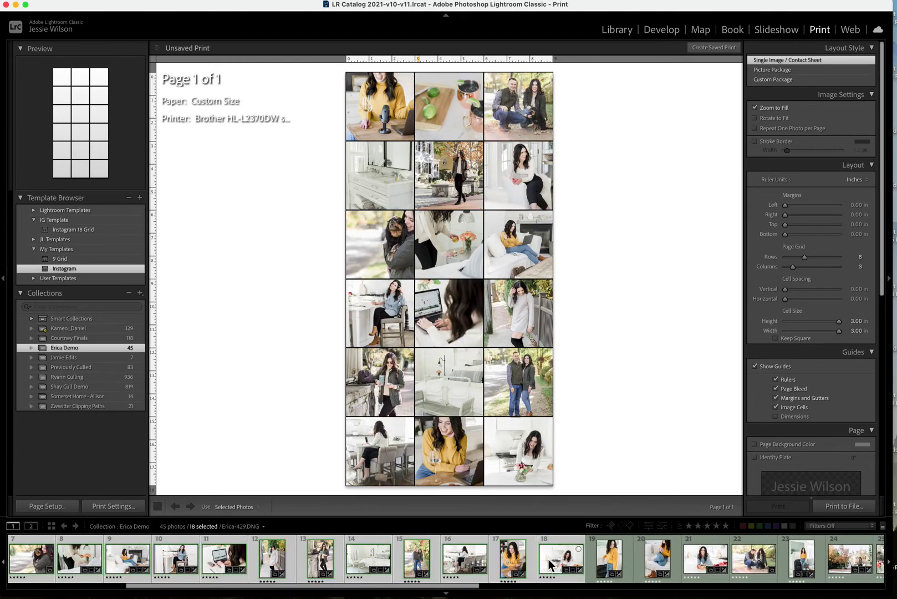
- Clear the last cell, try another photo, and settle on the white-couch photo for cell 18
super+click(550, 559)
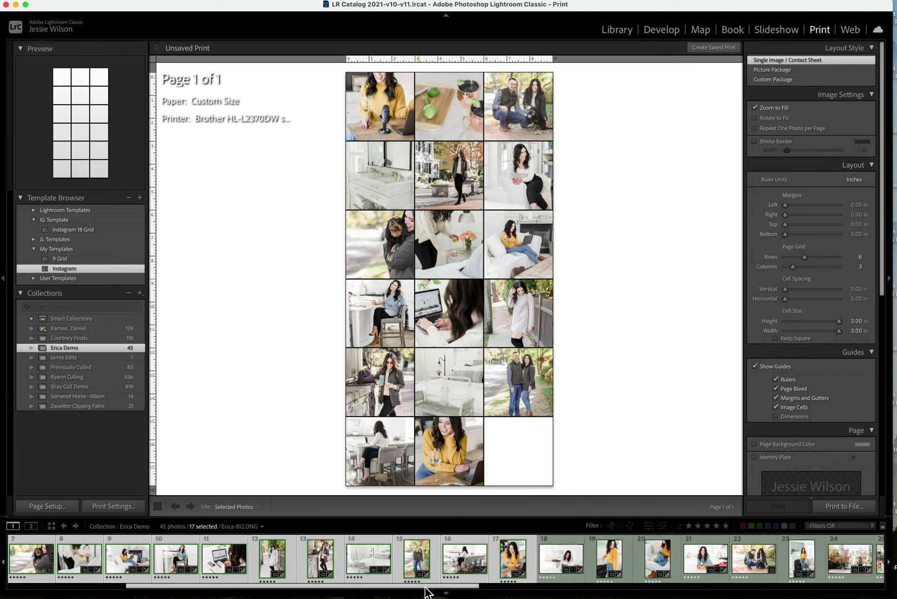
drag(427, 592, 632, 591)
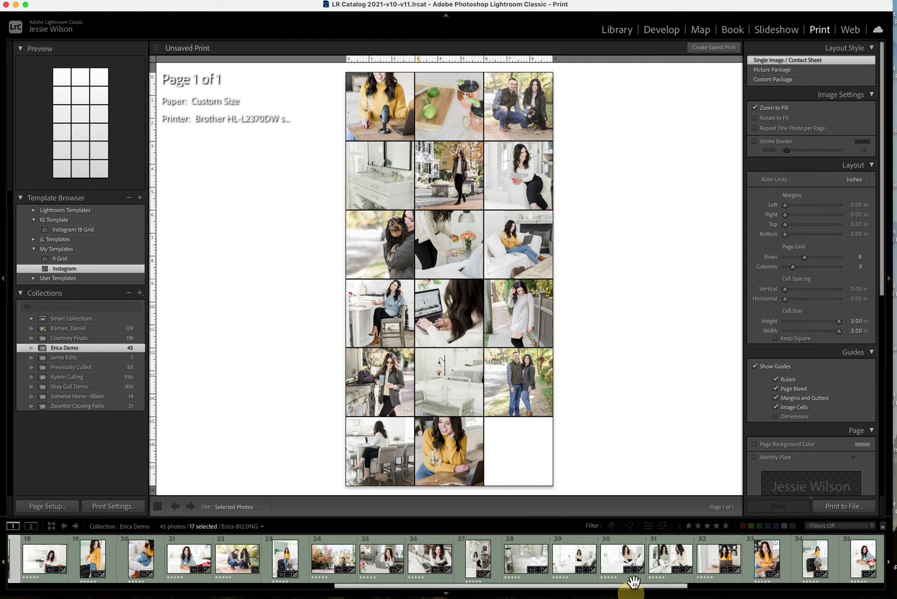
super+click(588, 563)
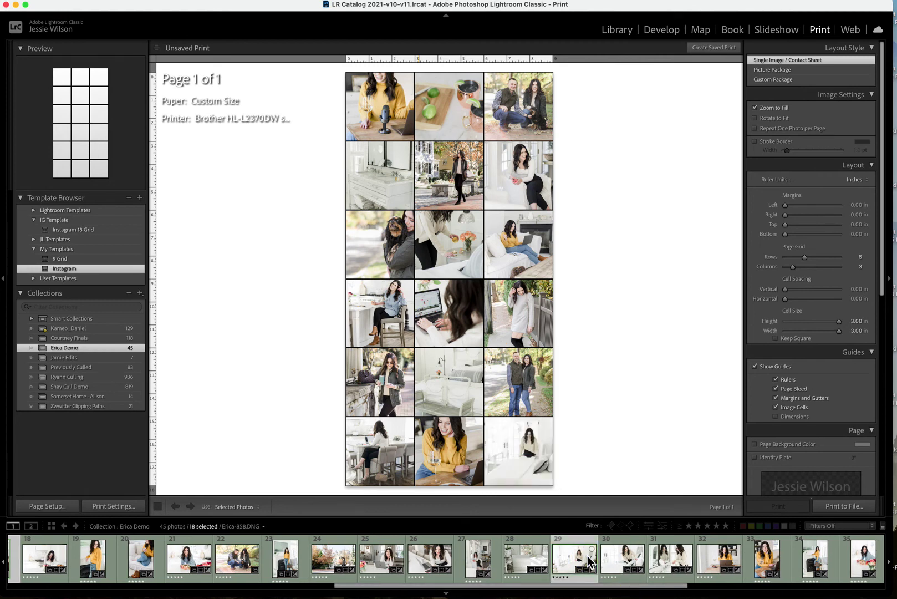
super+click(572, 556)
super+click(623, 562)
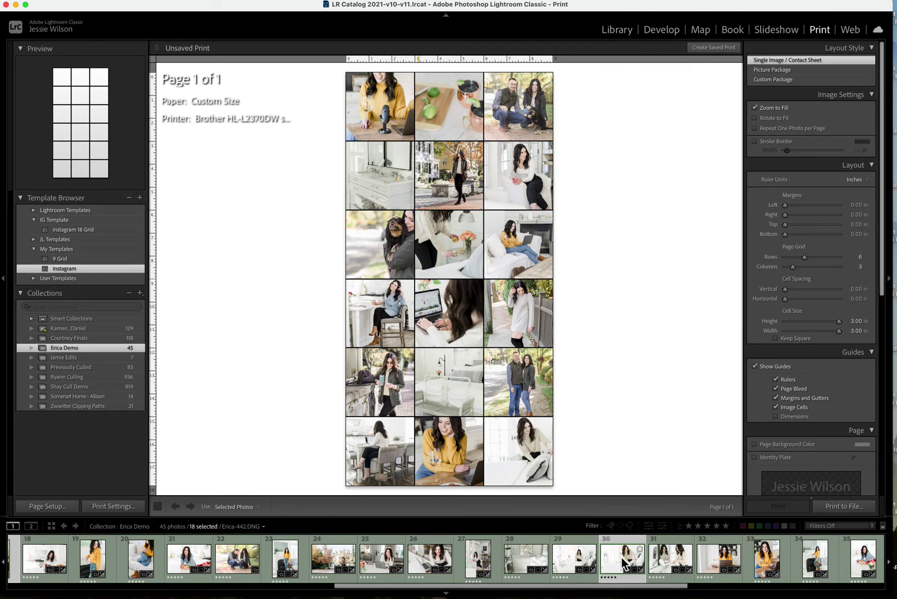
click(528, 468)
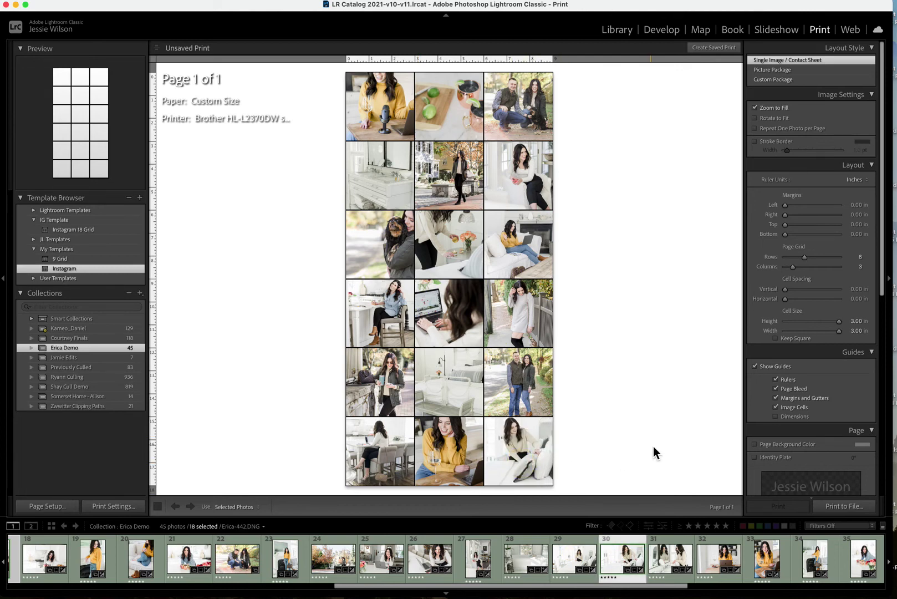
- Export the finished grid as a JPG file and view it in Preview
click(862, 508)
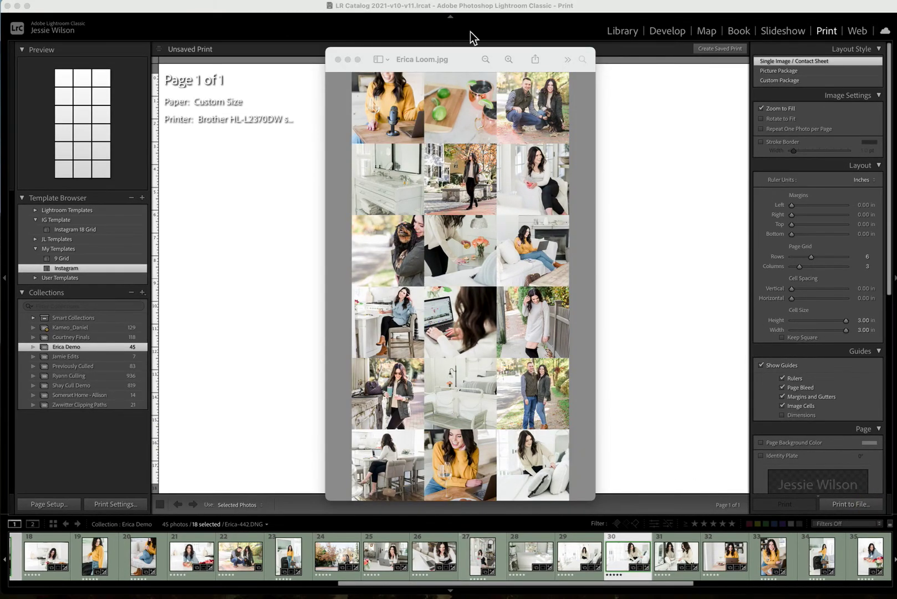
mouse_move(470, 56)
mouse_down()
mouse_move(677, 59)
mouse_move(470, 36)
mouse_up()
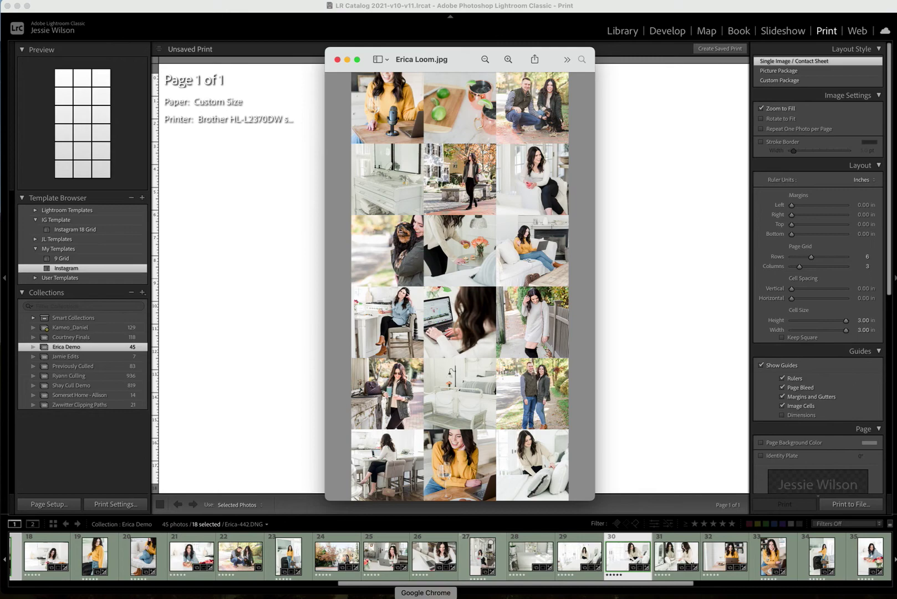
- Back in Canva's Elements panel, rerun the earlier smart mockups search, then clear it
key(super+Tab)
key(super+Tab)
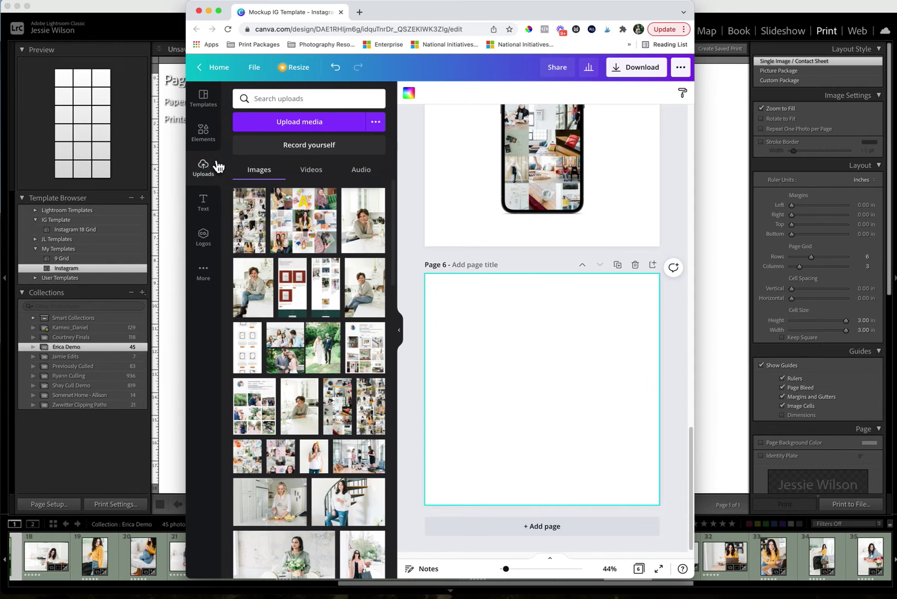
click(201, 134)
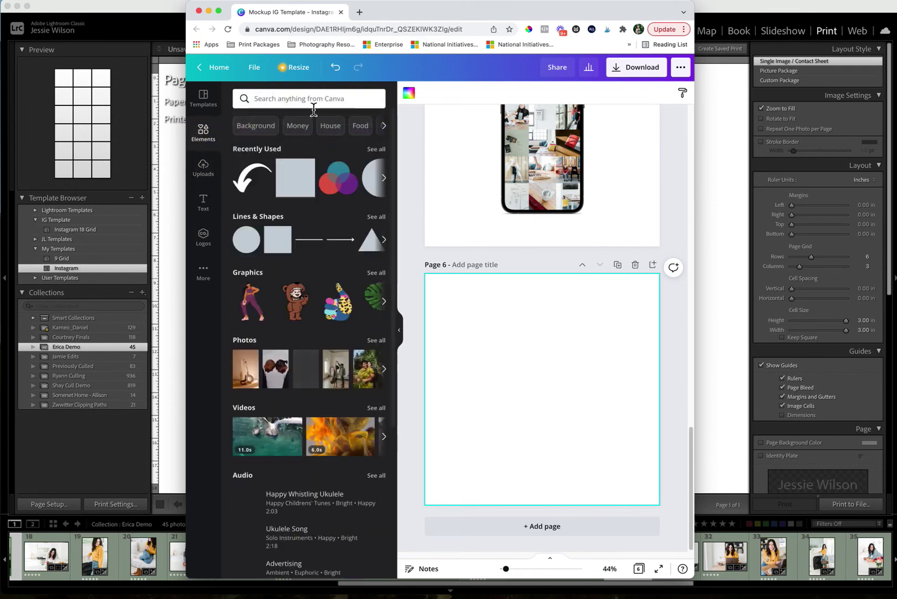
click(313, 102)
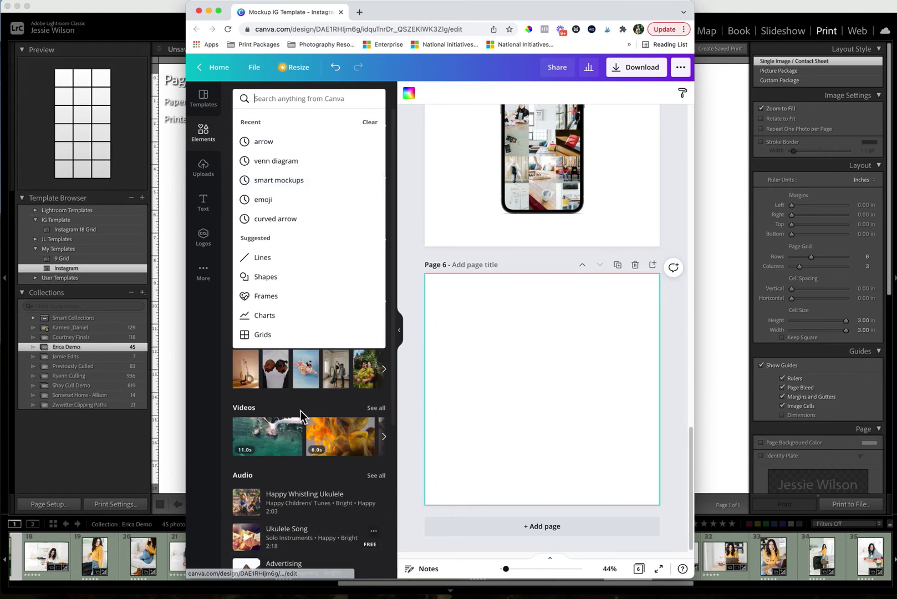
click(321, 180)
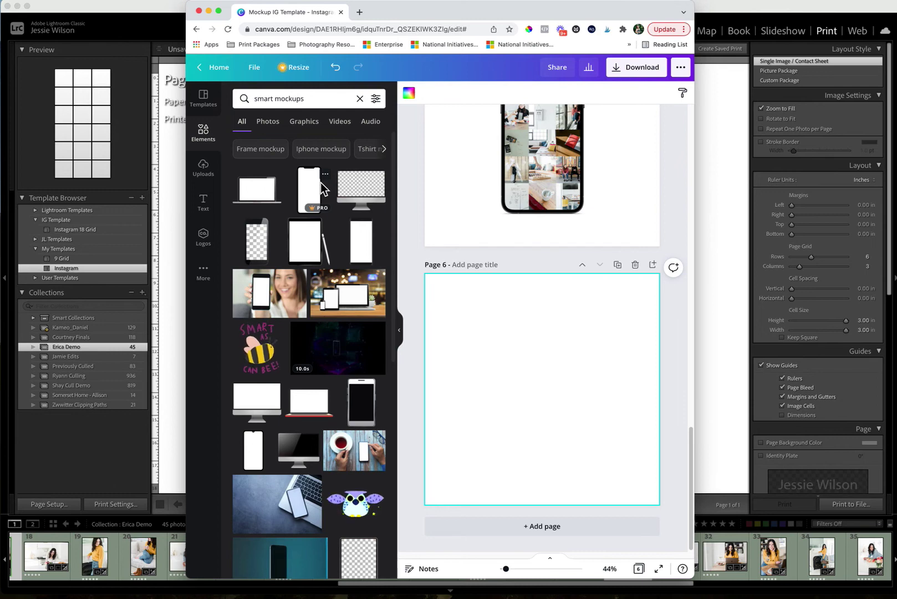
click(359, 98)
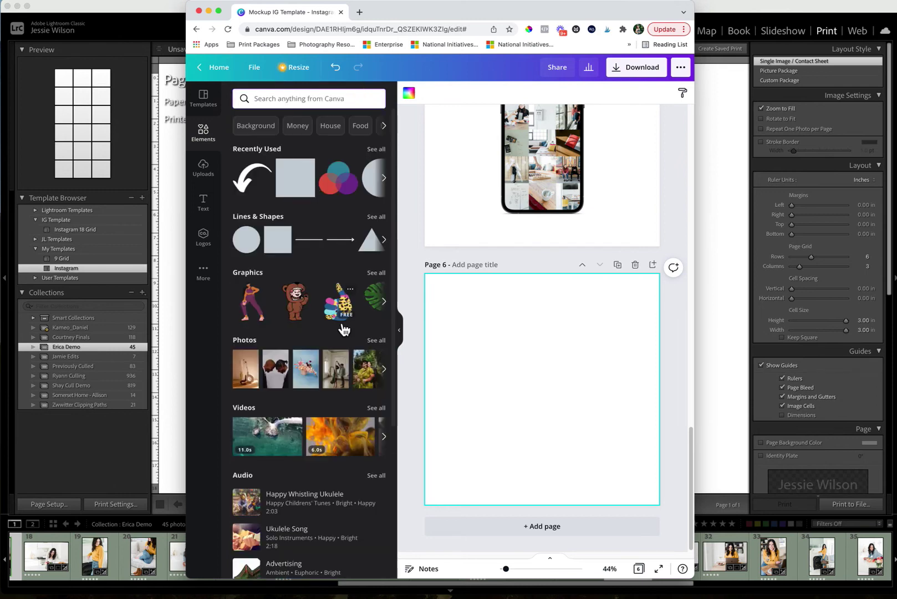
scroll(342, 326, down, 4)
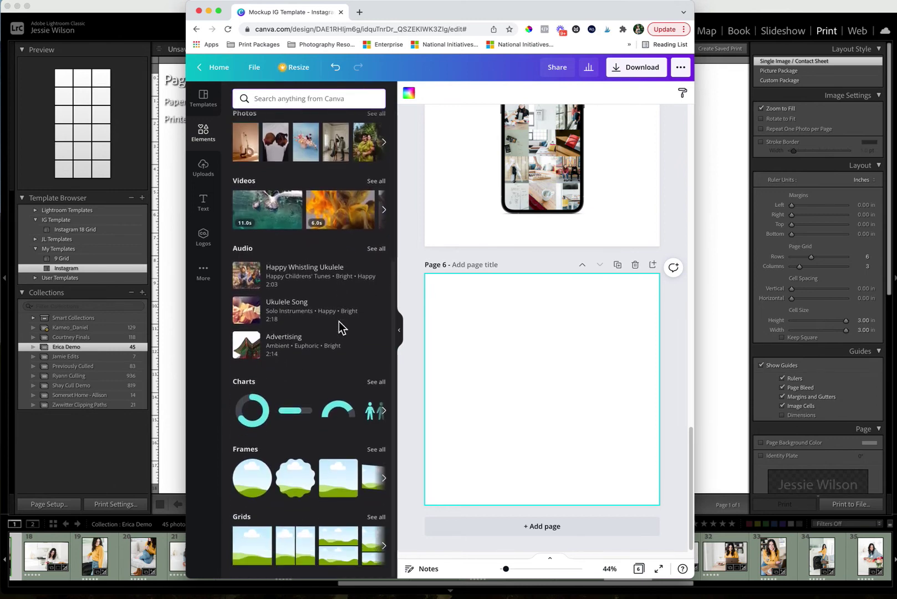
scroll(339, 321, up, 3)
scroll(338, 321, up, 1)
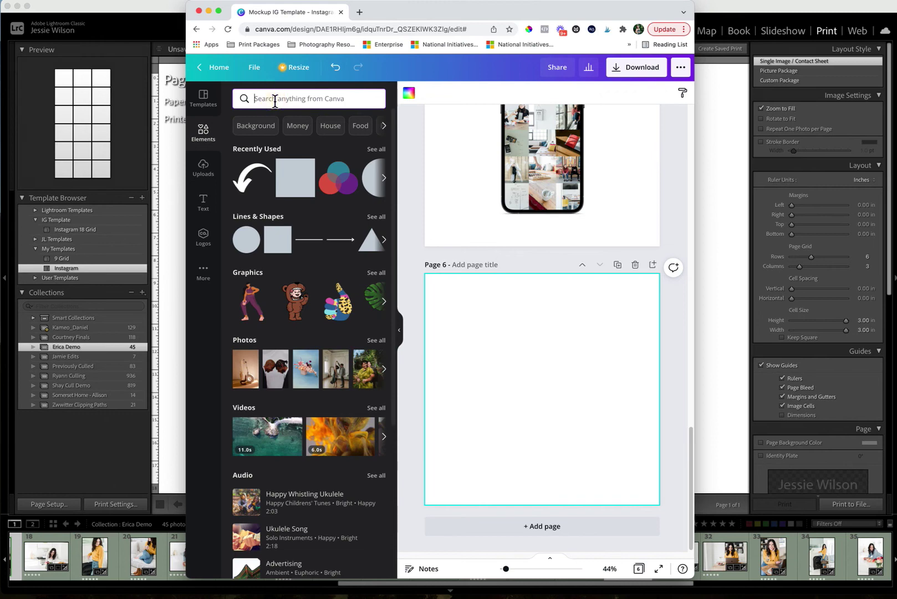
- Search elements for 'mockup' and narrow the results to the 'iphone mockup' suggestion
text(mockup)
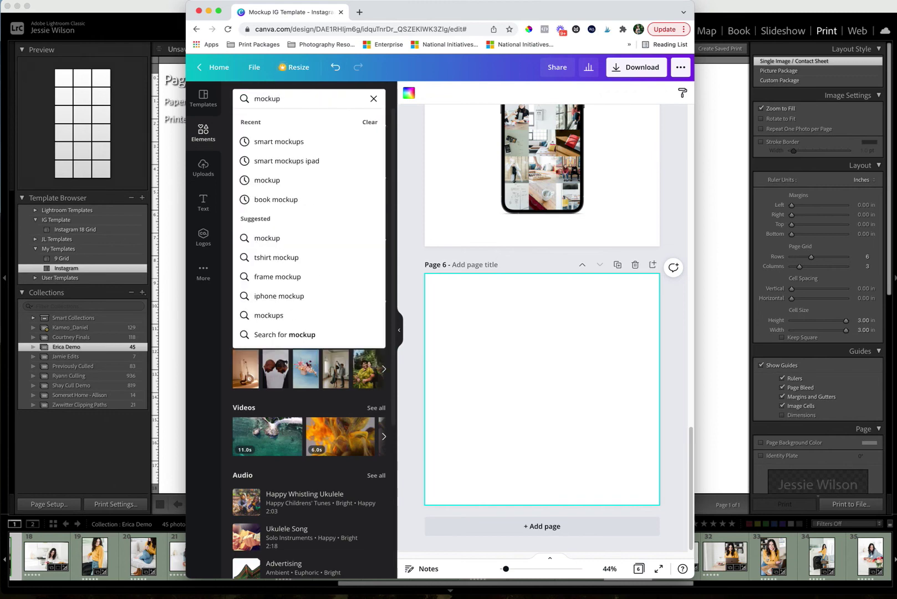
key(Return)
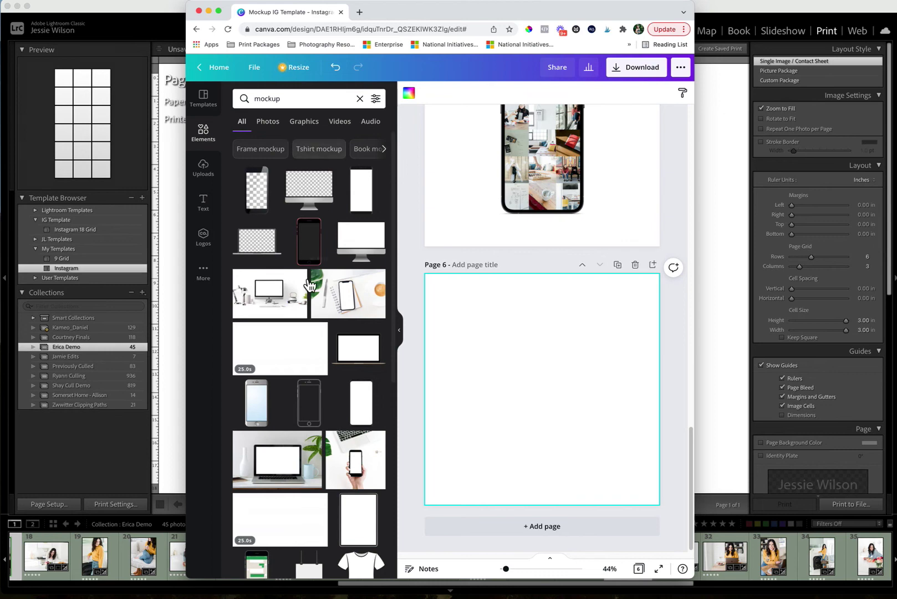
scroll(310, 333, down, 1)
scroll(310, 333, down, 4)
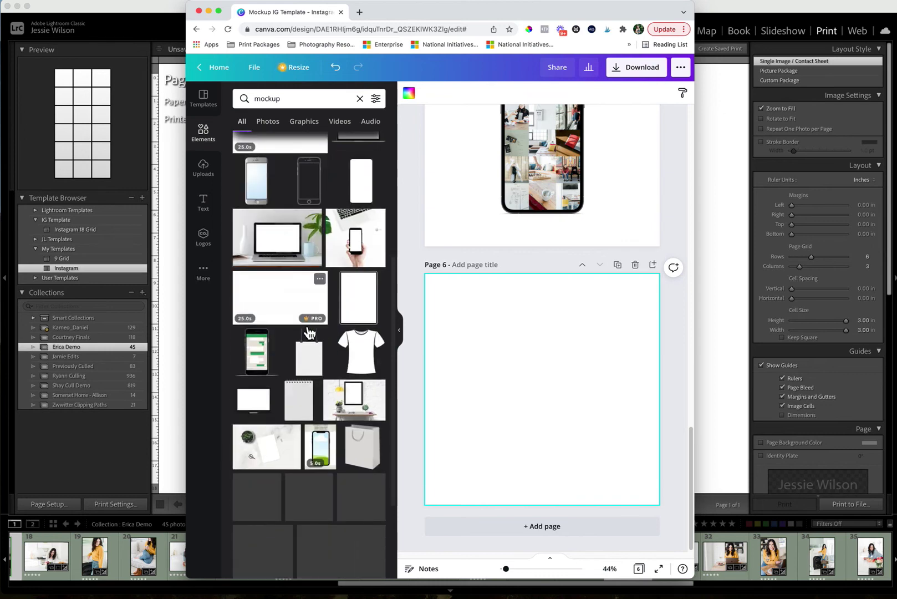
scroll(304, 326, down, 2)
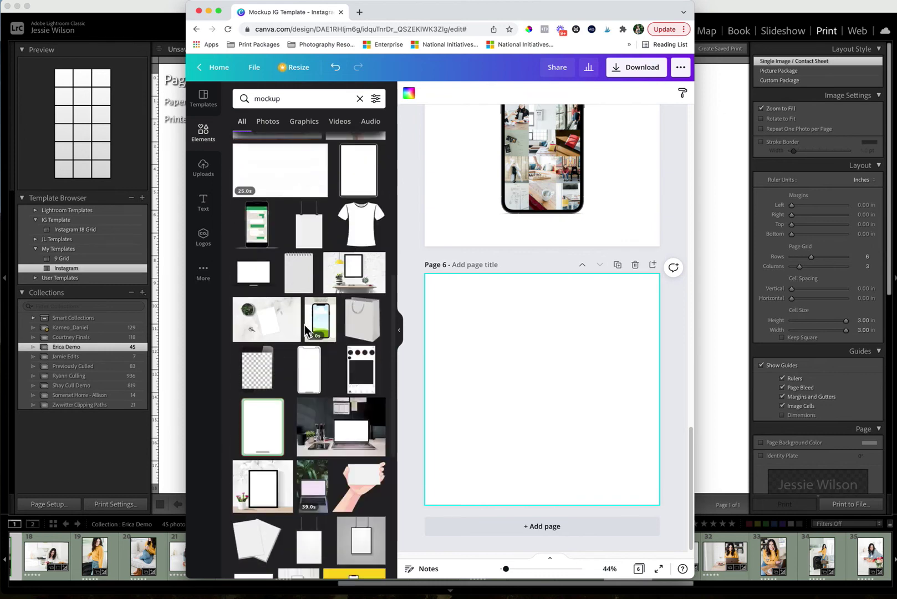
scroll(304, 326, down, 5)
scroll(304, 325, down, 2)
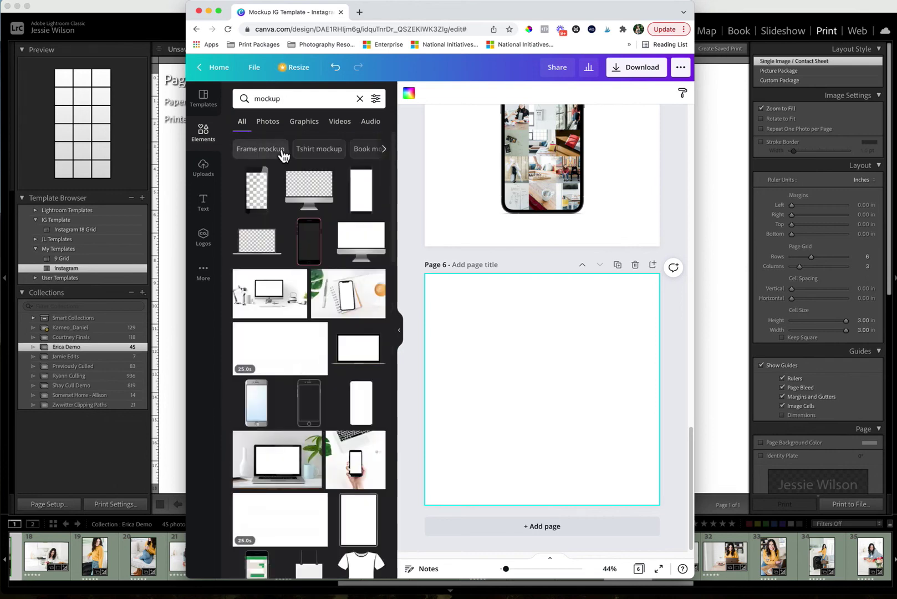
click(383, 154)
click(379, 154)
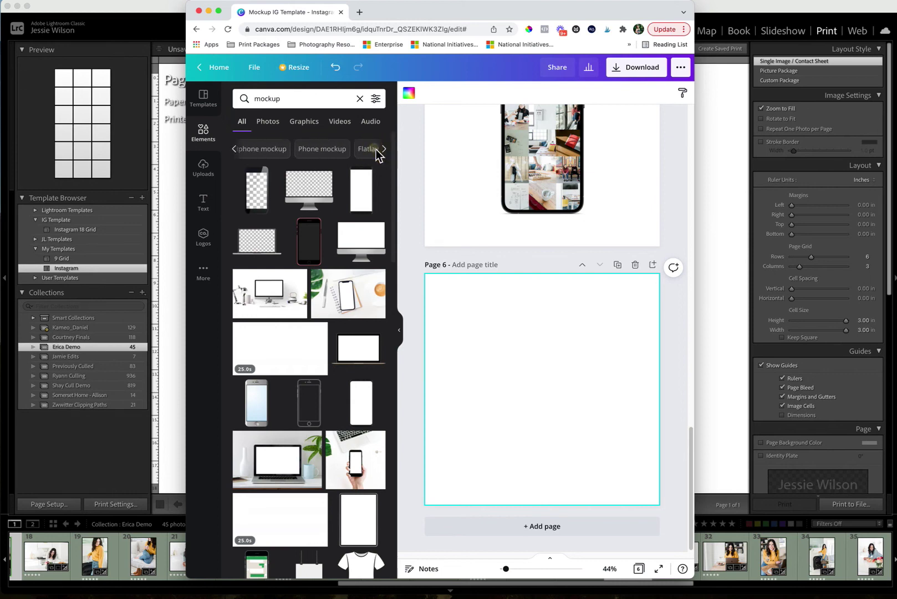
click(261, 148)
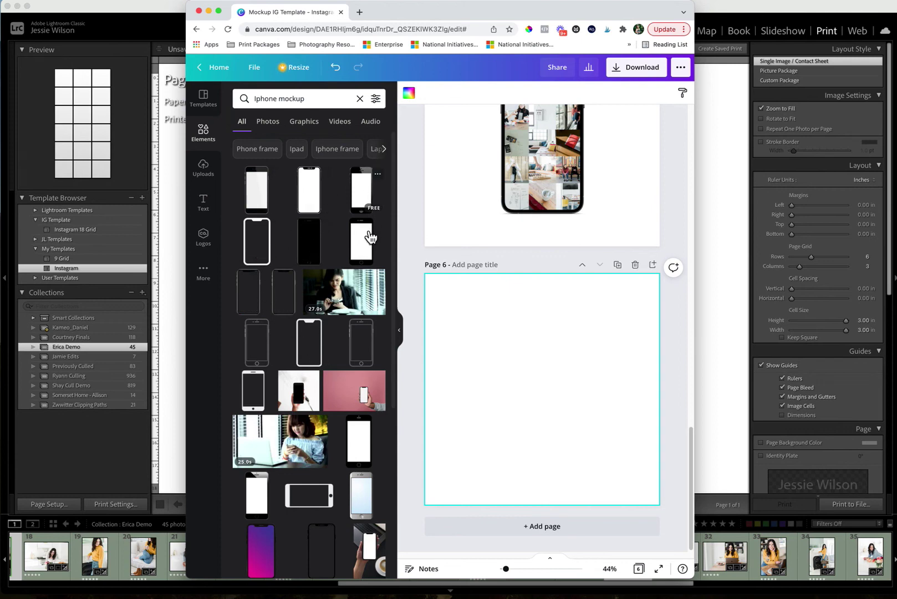
- Place an outline iPhone frame on Page 6 and enlarge it
drag(257, 342, 559, 332)
drag(523, 445, 490, 496)
drag(584, 309, 613, 276)
mouse_move(557, 352)
mouse_down()
mouse_move(557, 338)
mouse_move(561, 356)
mouse_up()
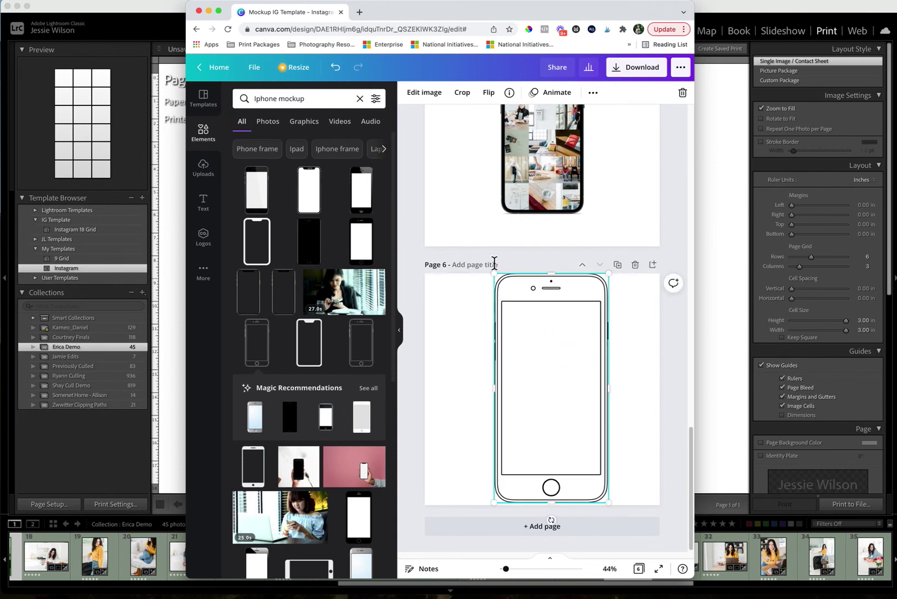
- Drop the uploaded photo-grid collage into the frame, then delete both frame and collage
click(200, 162)
drag(261, 219, 541, 346)
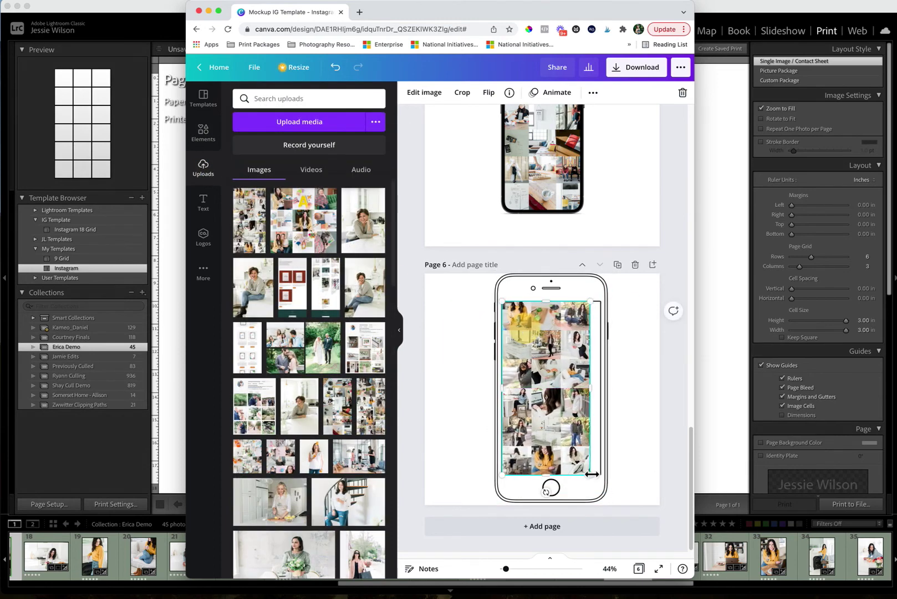
drag(643, 432, 529, 481)
key(Delete)
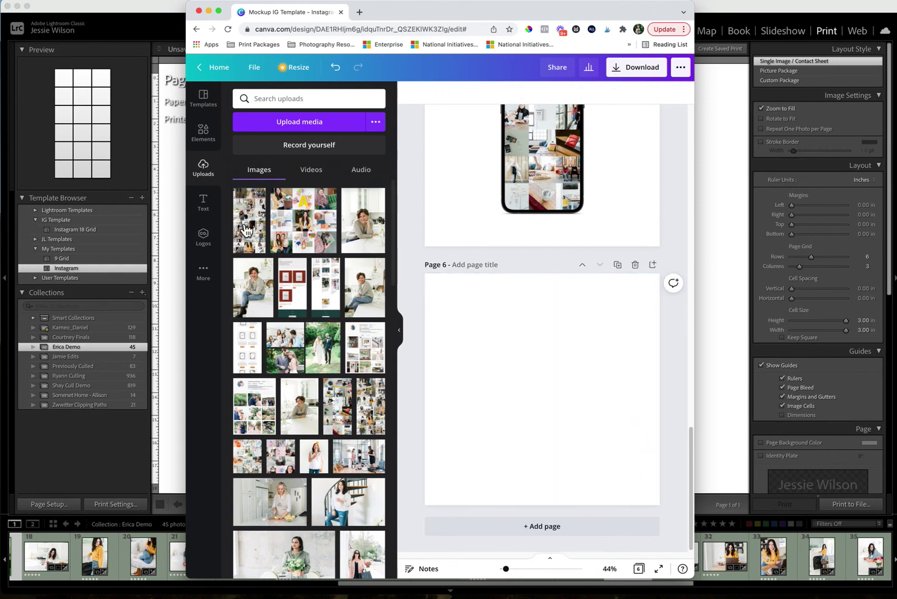
- Clear the iPhone mockup search and place the uploaded photo grid alone on Page 6
click(204, 143)
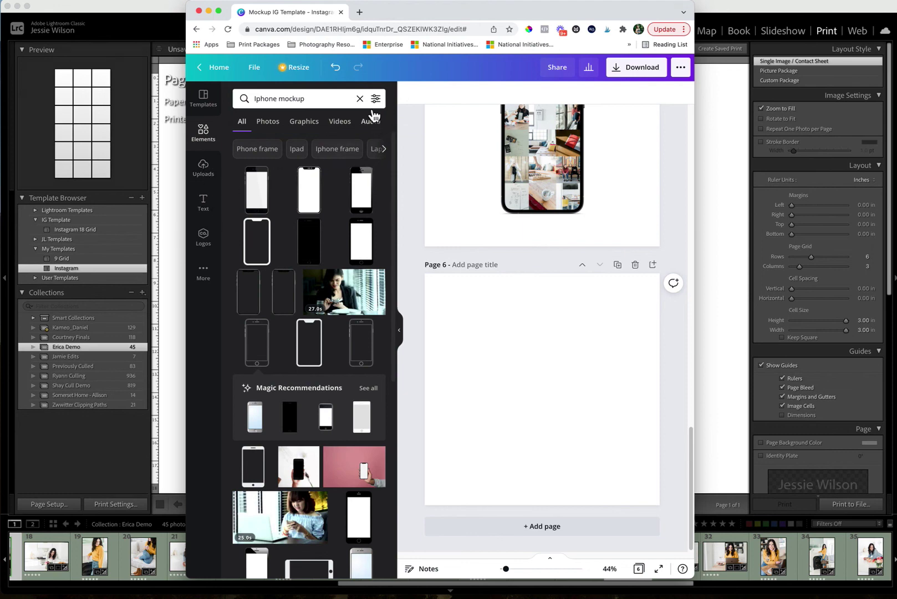
click(361, 102)
click(203, 166)
drag(240, 223, 509, 334)
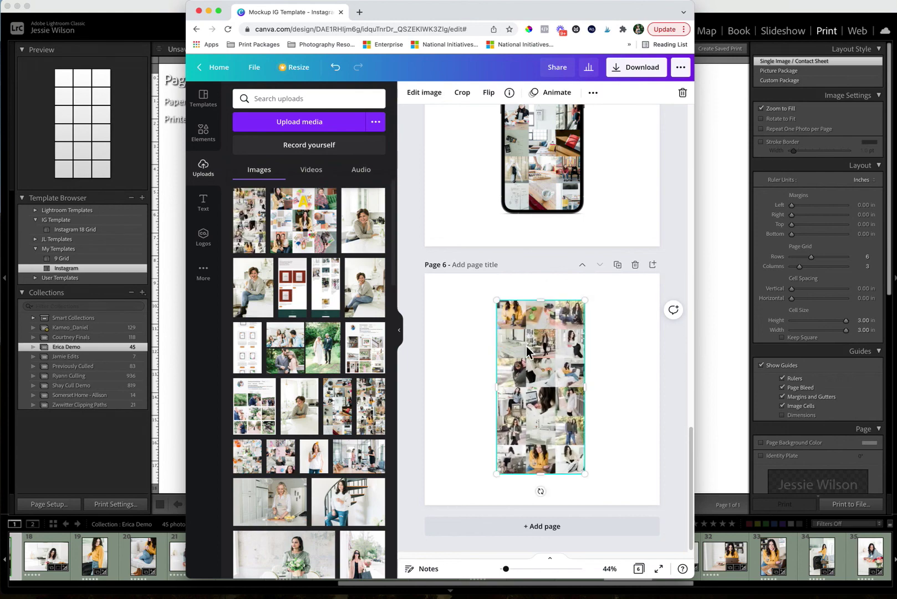
- Apply the Phone 19 Smartmockup to the grid image through Edit image
click(427, 95)
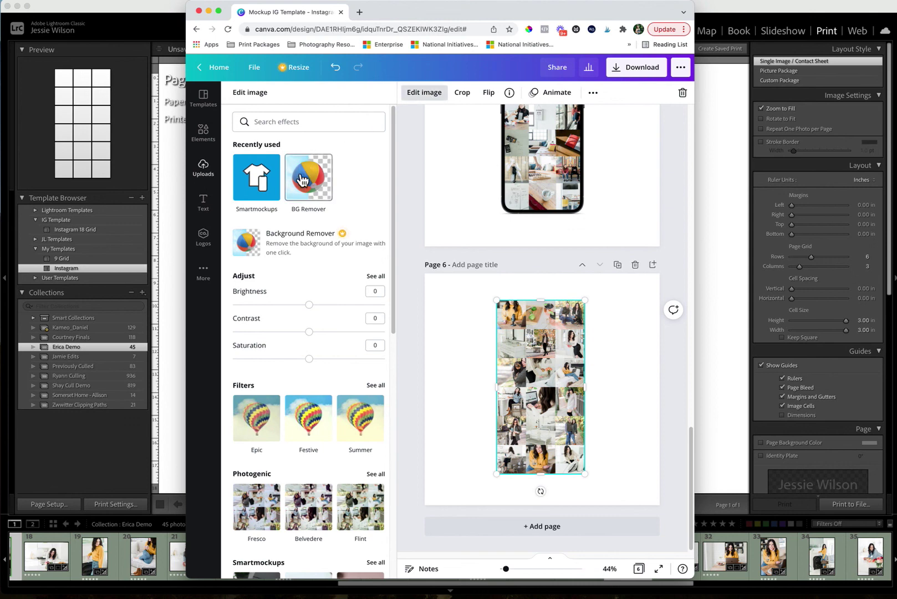
scroll(281, 412, down, 3)
scroll(281, 412, down, 4)
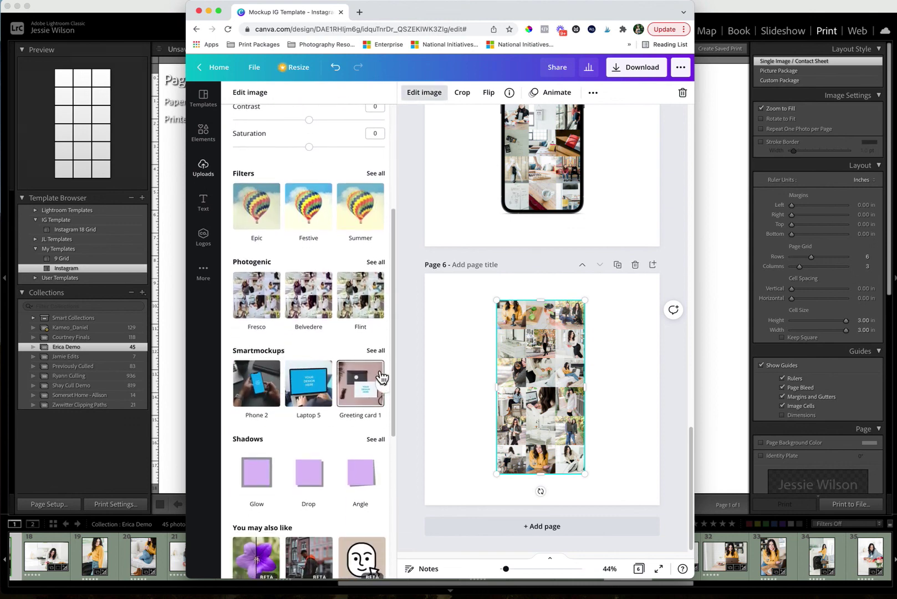
click(375, 351)
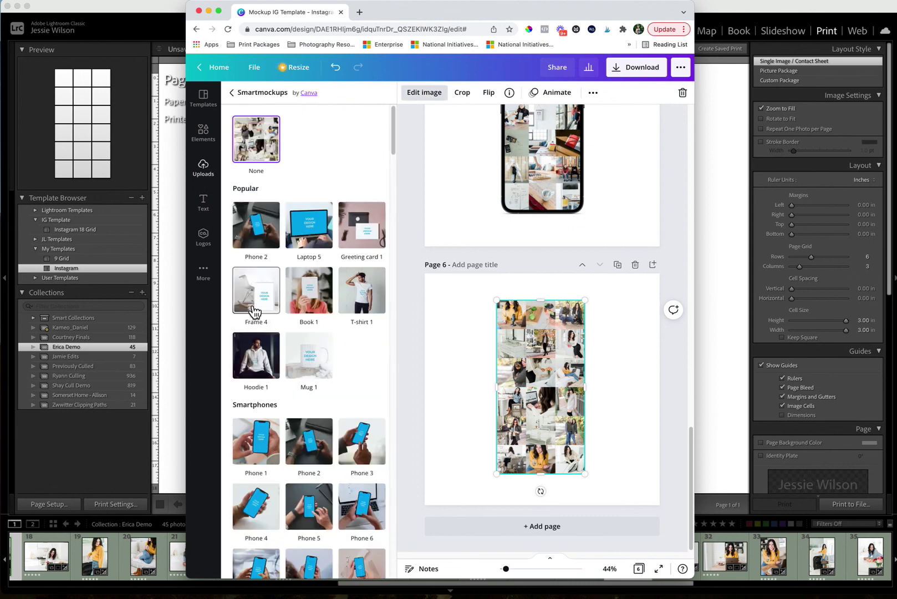
scroll(249, 304, down, 8)
scroll(250, 307, down, 1)
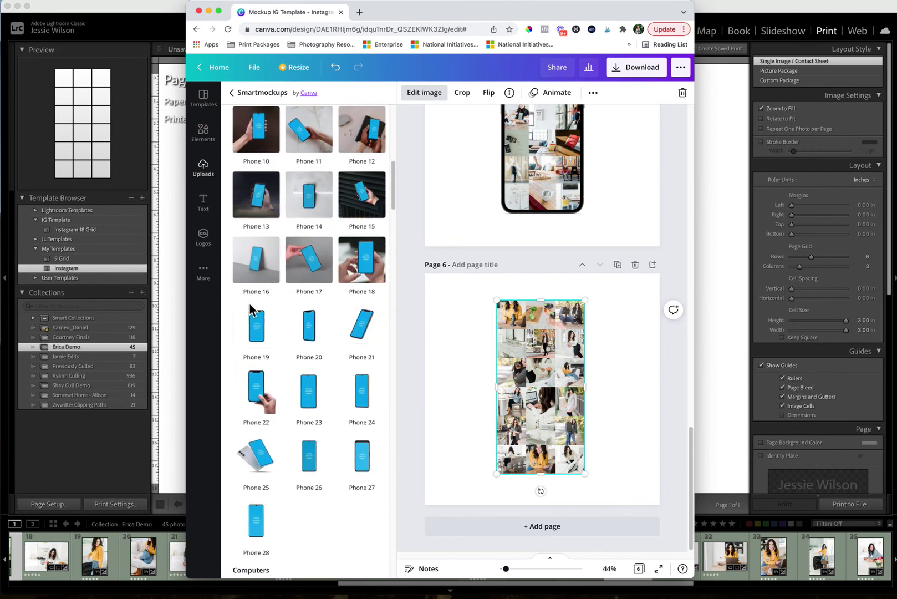
click(271, 337)
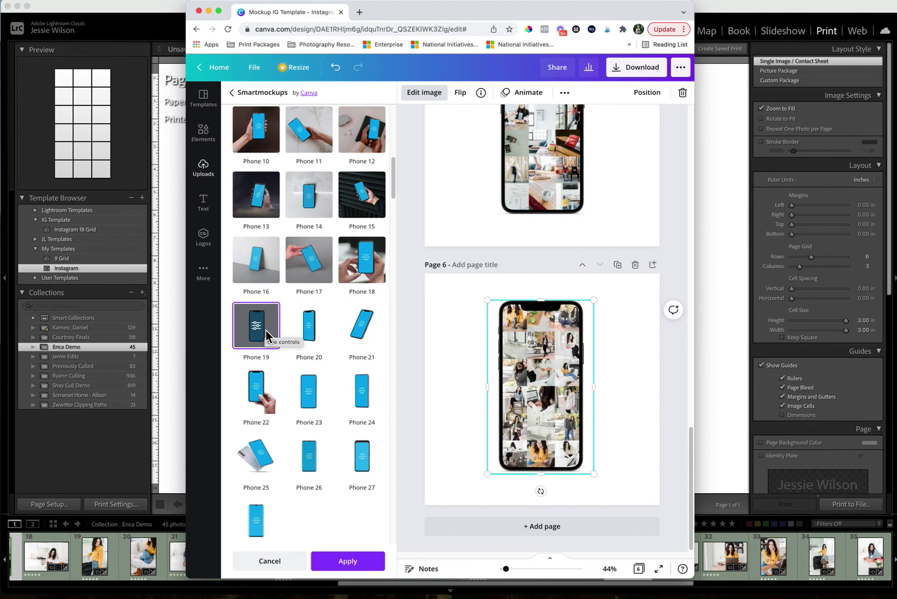
click(646, 414)
click(613, 416)
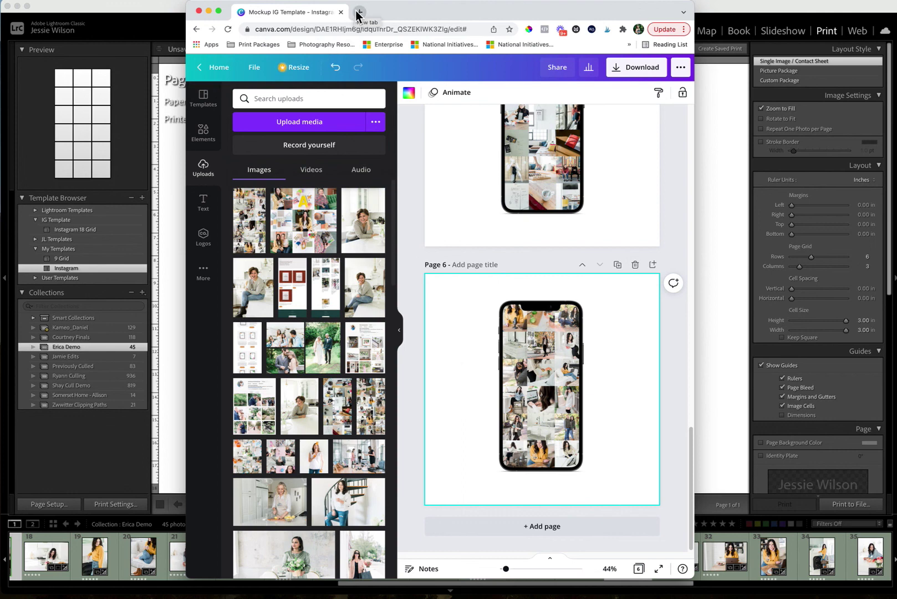
- Bring Lightroom's Print module with the 6×3 grid back to the front
click(814, 23)
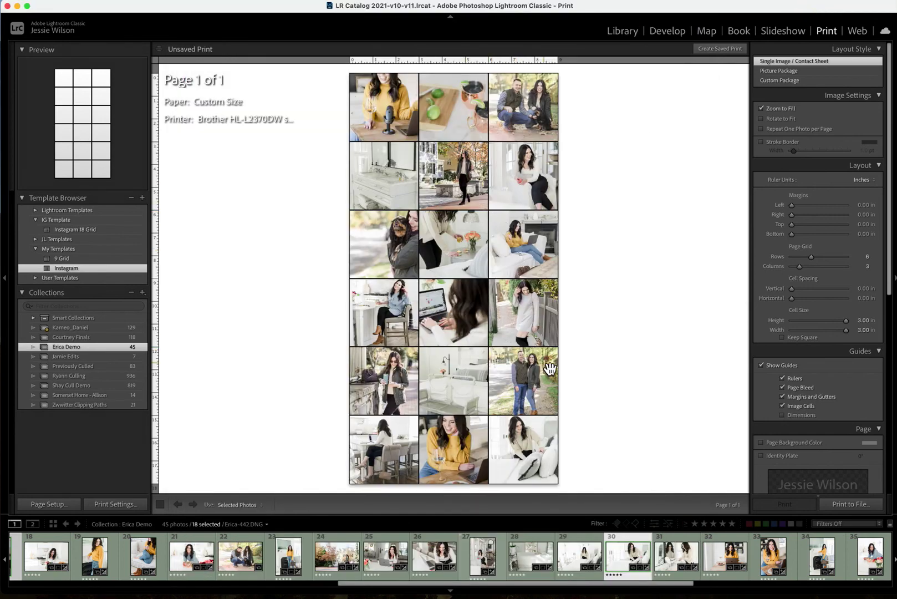